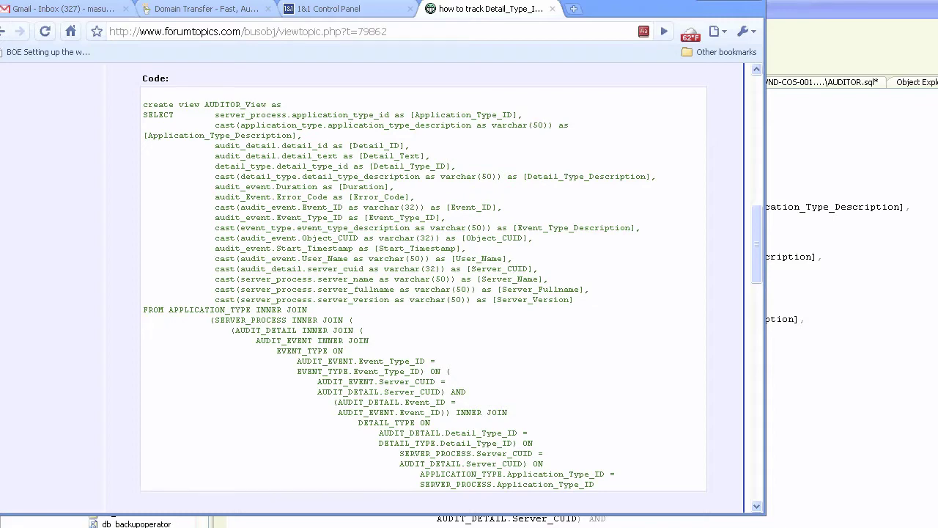
Copy the complete create view AUDITOR_View SQL code from the forum post.
{"action": "left_click_drag", "start_coordinate": [143, 104], "coordinate": [594, 484]}
{"action": "left_click", "coordinate": [593, 483]}
{"action": "left_click", "coordinate": [248, 31]}
{"action": "left_click", "coordinate": [247, 32]}
{"action": "left_click_drag", "start_coordinate": [143, 104], "coordinate": [599, 485]}
{"action": "key", "text": "ctrl+c"}
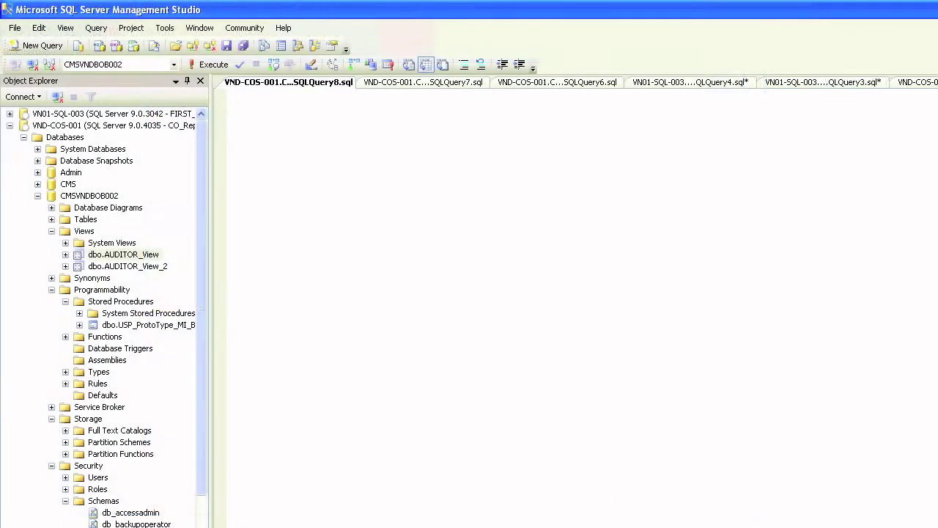
In SQL Server Management Studio, look at the existing AUDITOR views, narrow the object tree and paste the copied code into the empty query.
{"action": "left_click", "coordinate": [124, 254]}
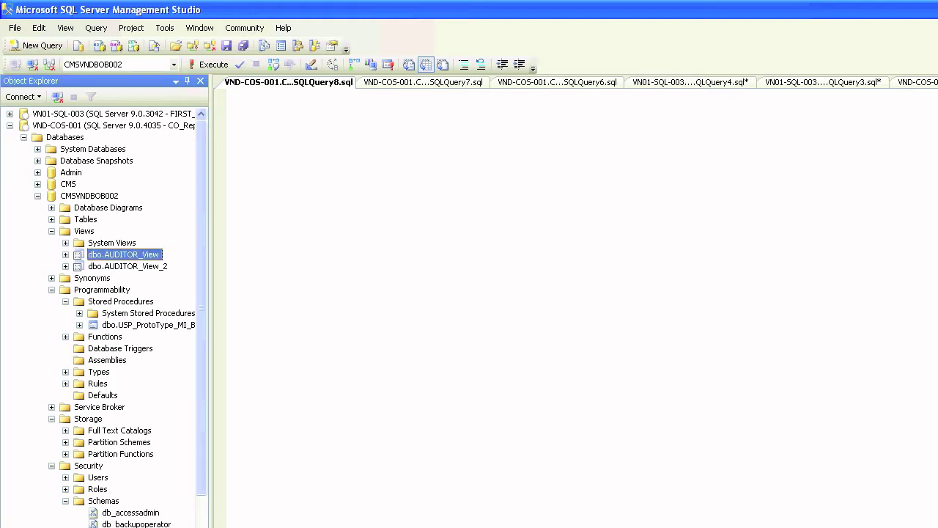
{"action": "left_click", "coordinate": [128, 266]}
{"action": "left_click_drag", "start_coordinate": [210, 308], "coordinate": [177, 308]}
{"action": "left_click", "coordinate": [123, 254]}
{"action": "left_click", "coordinate": [125, 266]}
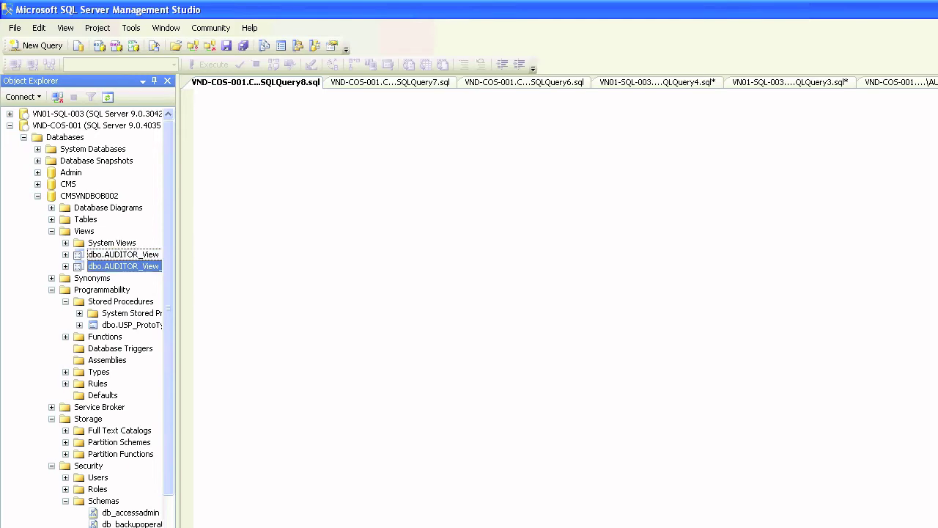
{"action": "left_click", "coordinate": [203, 94]}
{"action": "key", "text": "ctrl+v"}
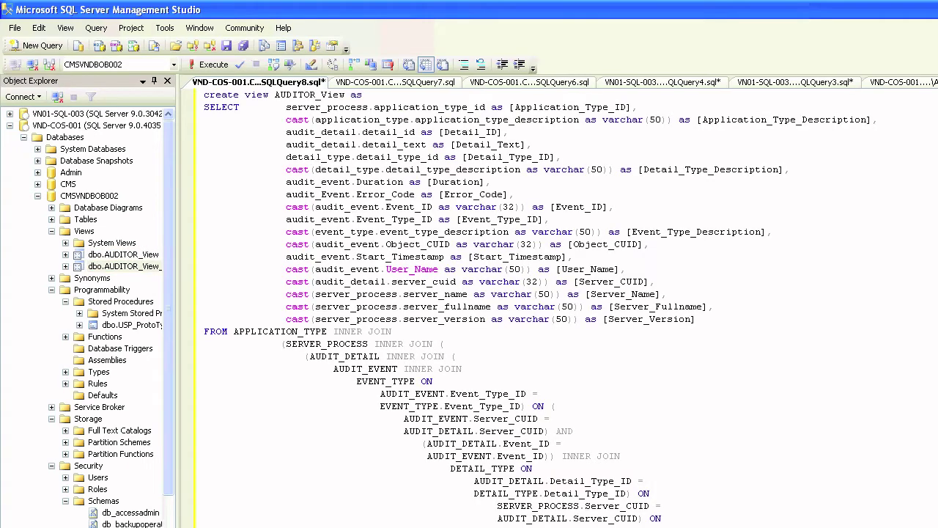
Rename the view in the create statement to AUDITOR_View_3 and execute the script.
{"action": "type", "text": "_3"}
{"action": "scroll", "coordinate": [557, 308], "scroll_direction": "down", "scroll_amount": 1}
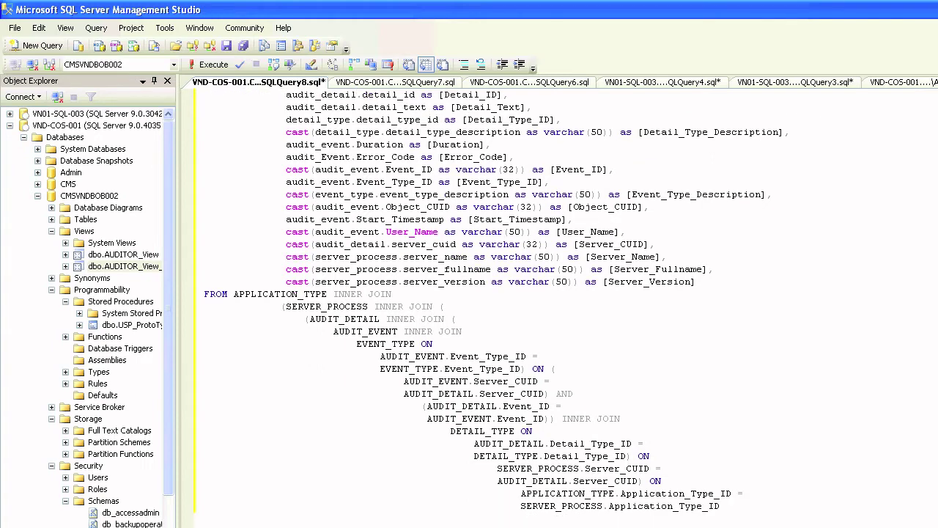
{"action": "scroll", "coordinate": [557, 293], "scroll_direction": "up", "scroll_amount": 1}
{"action": "left_click", "coordinate": [240, 64]}
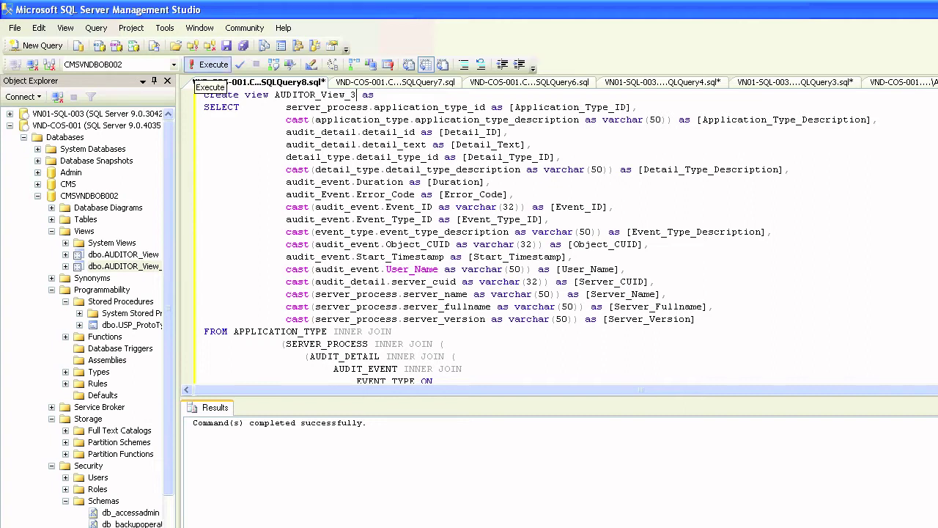
{"action": "left_click", "coordinate": [208, 64]}
Refresh the Views list of the CMSVNDBOB002 database to include AUDITOR_View_3.
{"action": "left_click_drag", "start_coordinate": [250, 423], "coordinate": [192, 423]}
{"action": "left_click", "coordinate": [123, 266]}
{"action": "left_click", "coordinate": [108, 96]}
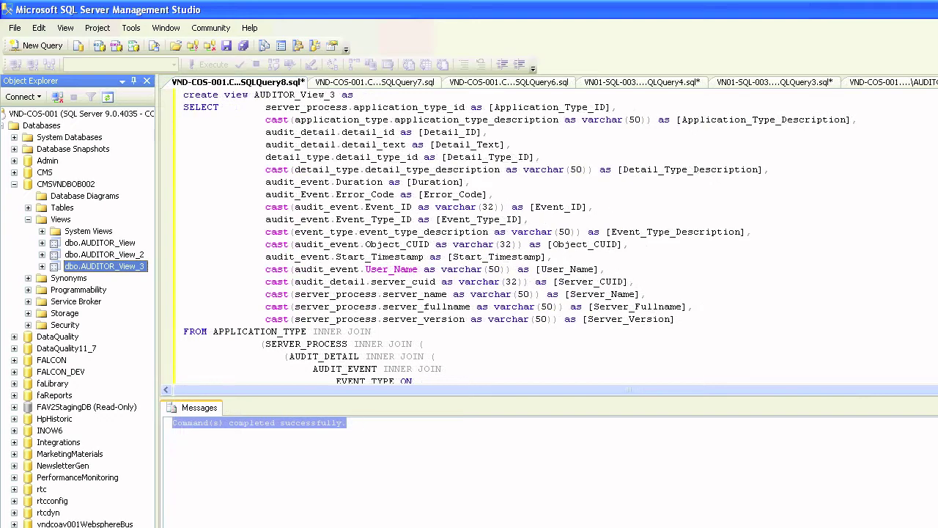
Close the create view query without saving and close the AUDITOR_View alter script.
{"action": "mouse_move", "coordinate": [188, 95]}
{"action": "left_mouse_down"}
{"action": "mouse_move", "coordinate": [248, 95]}
{"action": "mouse_move", "coordinate": [184, 95]}
{"action": "left_mouse_up"}
{"action": "left_click", "coordinate": [248, 95]}
{"action": "left_click", "coordinate": [183, 94]}
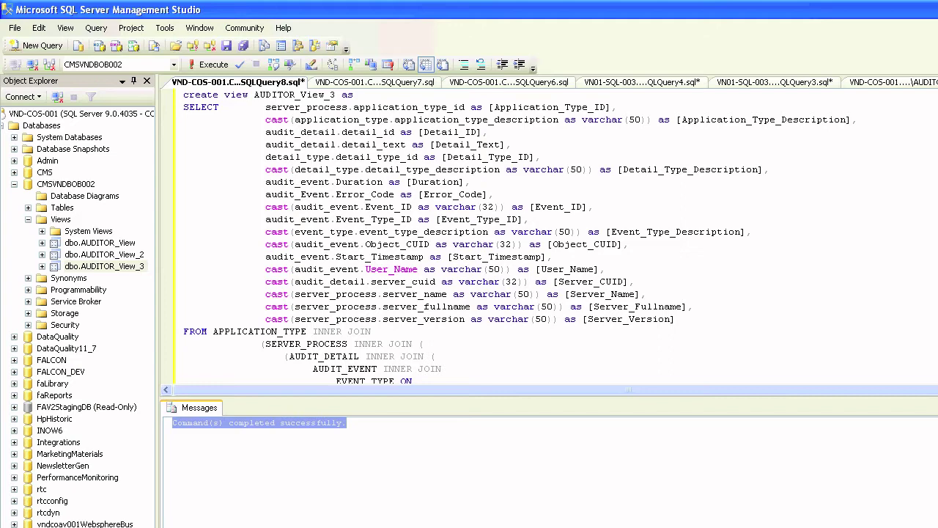
{"action": "key", "text": "ctrl+F4"}
{"action": "key", "text": "n"}
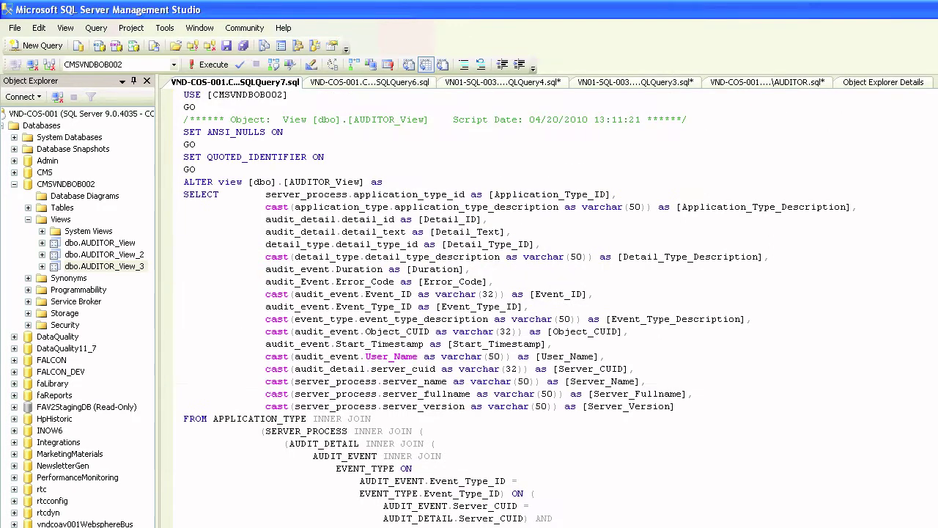
{"action": "key", "text": "ctrl+F4"}
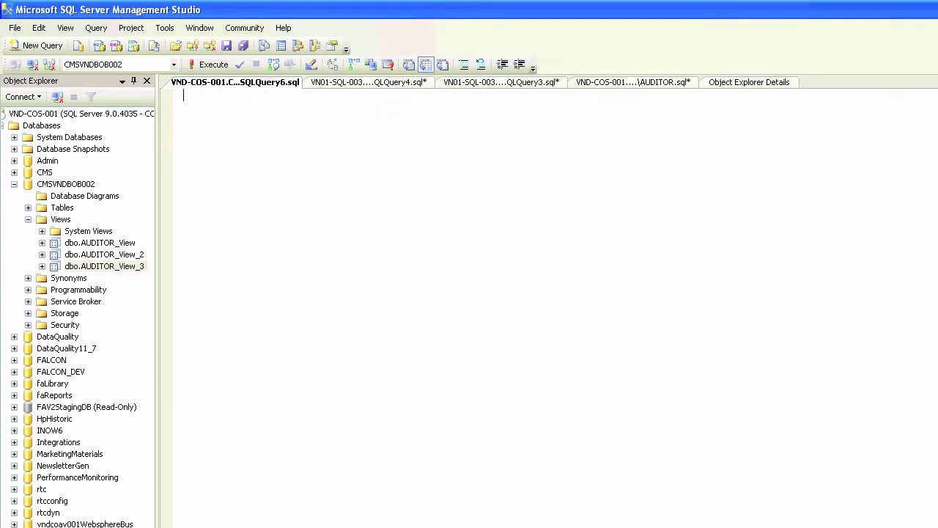
Open the ALTER script of dbo.AUDITOR_View_3, review its header statements and close it.
{"action": "right_click", "coordinate": [107, 265]}
{"action": "key", "text": "Return"}
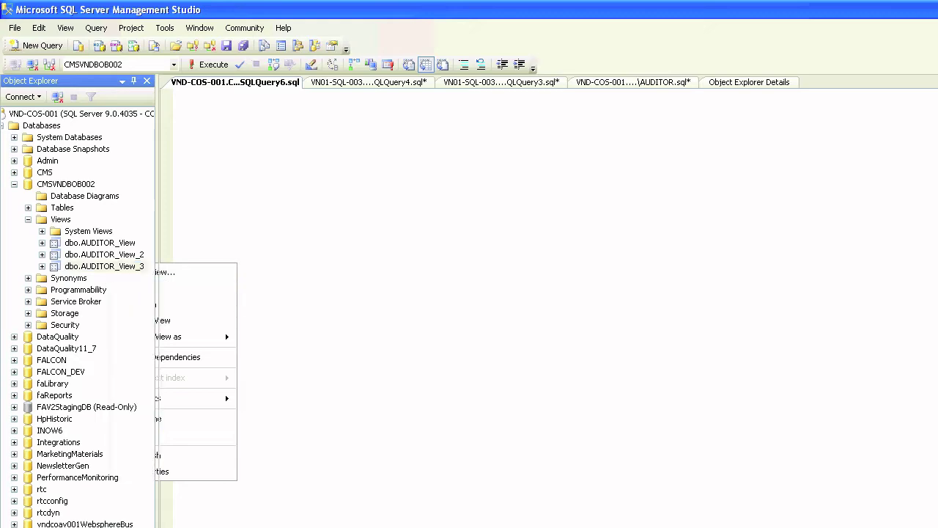
{"action": "scroll", "coordinate": [549, 308], "scroll_direction": "down", "scroll_amount": 1}
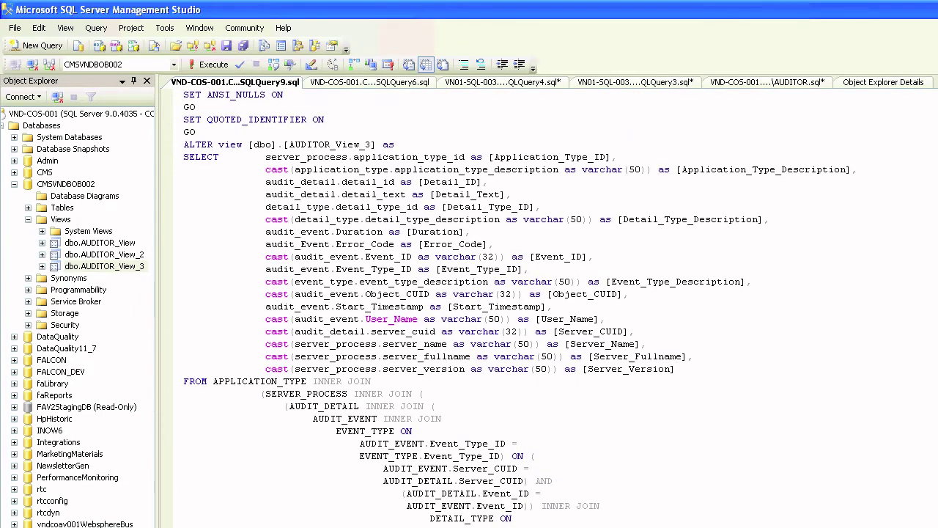
{"action": "mouse_move", "coordinate": [196, 107]}
{"action": "left_mouse_down"}
{"action": "mouse_move", "coordinate": [231, 94]}
{"action": "mouse_move", "coordinate": [189, 95]}
{"action": "left_mouse_up"}
{"action": "left_click_drag", "start_coordinate": [324, 119], "coordinate": [189, 145]}
{"action": "left_click", "coordinate": [194, 144]}
{"action": "key", "text": "ctrl+F4"}
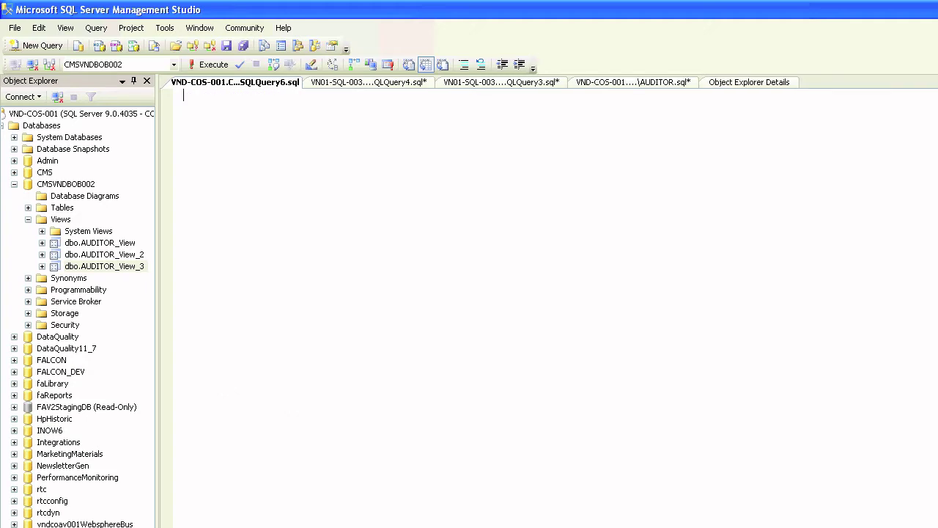
Query the top 10 rows of AUDITOR_View_3 and look through all the result columns.
{"action": "type", "text": "SELECT TOP 10 * FROM AUDITOR_View_3"}
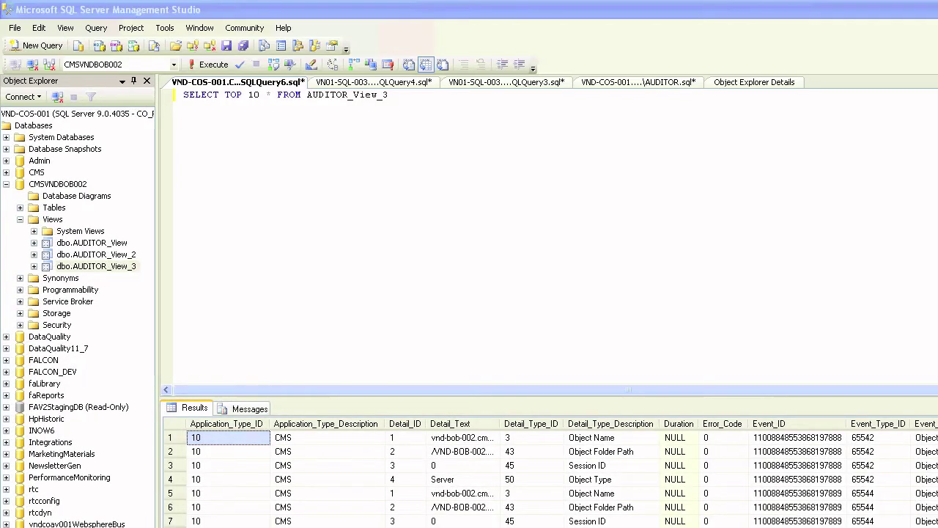
{"action": "scroll", "coordinate": [561, 473], "scroll_direction": "right", "scroll_amount": 5}
{"action": "scroll", "coordinate": [550, 473], "scroll_direction": "right", "scroll_amount": 2}
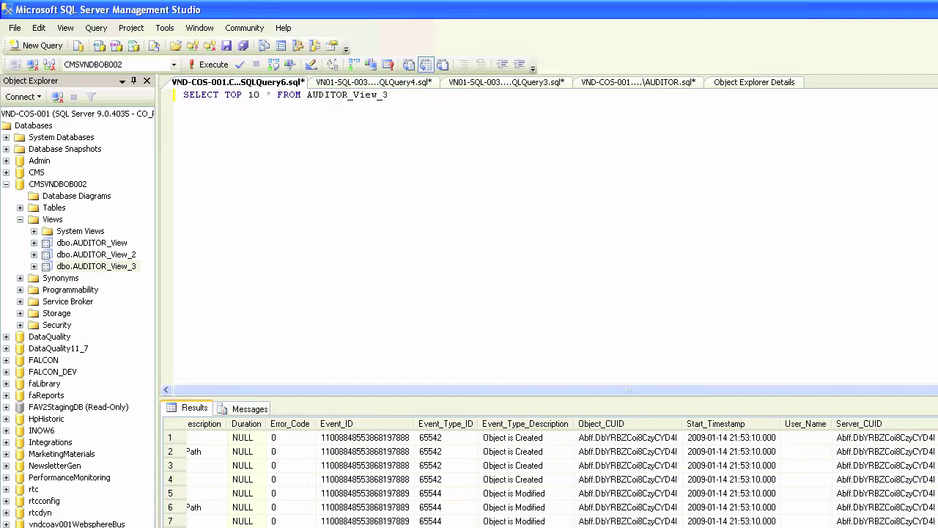
{"action": "scroll", "coordinate": [550, 472], "scroll_direction": "left", "scroll_amount": 2}
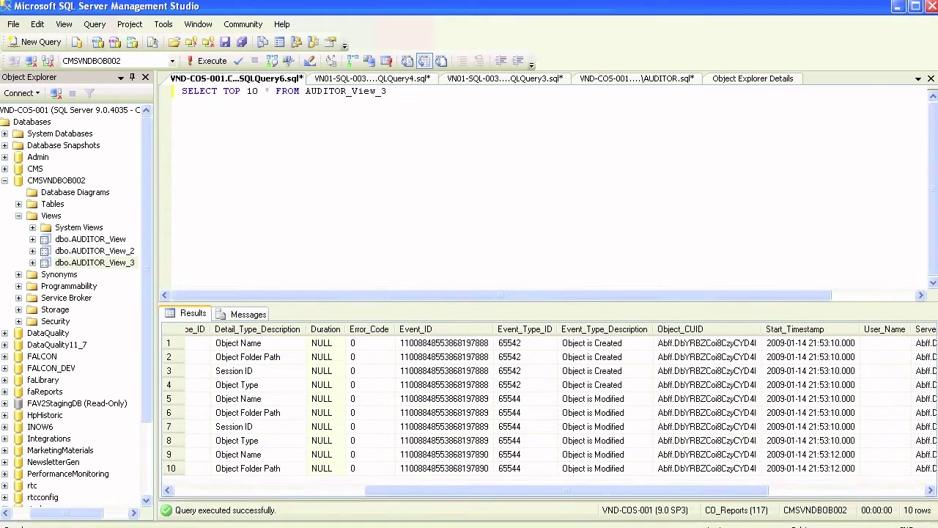
{"action": "left_click_drag", "start_coordinate": [566, 481], "coordinate": [721, 481]}
{"action": "scroll", "coordinate": [546, 399], "scroll_direction": "left", "scroll_amount": 6}
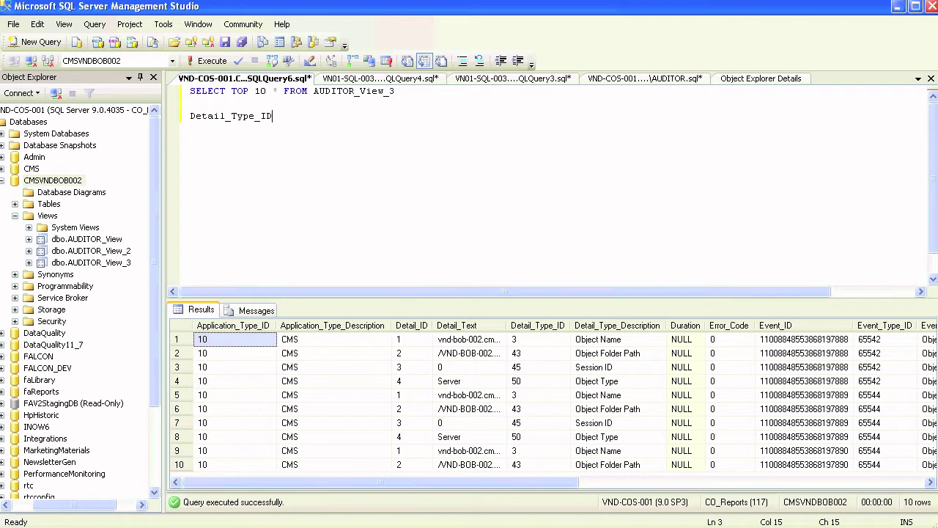
Delete the Detail_Type_ID text beneath the SELECT TOP 10 statement.
{"action": "key", "text": "shift+Home"}
{"action": "key", "text": "BackSpace"}
{"action": "mouse_move", "coordinate": [379, 482]}
{"action": "left_mouse_down"}
{"action": "mouse_move", "coordinate": [724, 482]}
{"action": "mouse_move", "coordinate": [379, 481]}
{"action": "left_mouse_up"}
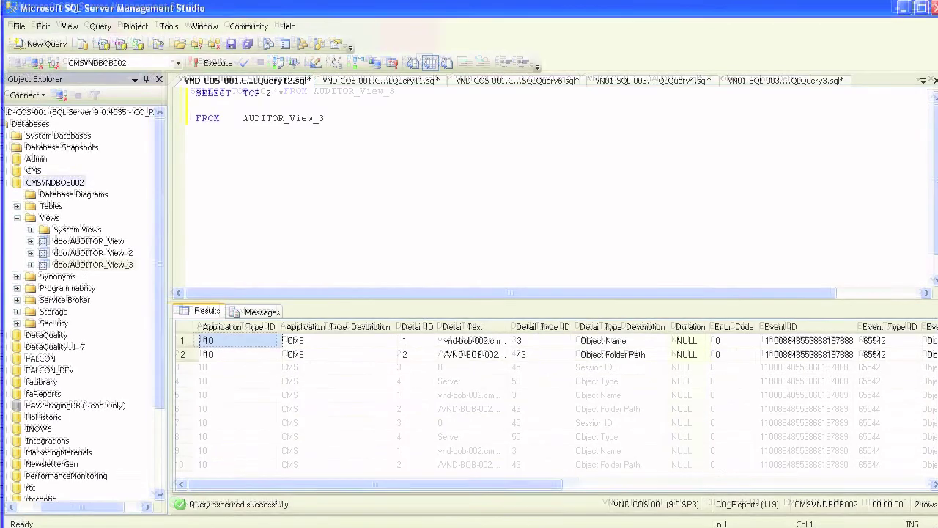
Examine the AUDITOR_View_3 result columns across the grid, especially the application type, detail ID, detail text and detail type columns.
{"action": "scroll", "coordinate": [557, 410], "scroll_direction": "right", "scroll_amount": 10}
{"action": "scroll", "coordinate": [557, 410], "scroll_direction": "right", "scroll_amount": 2}
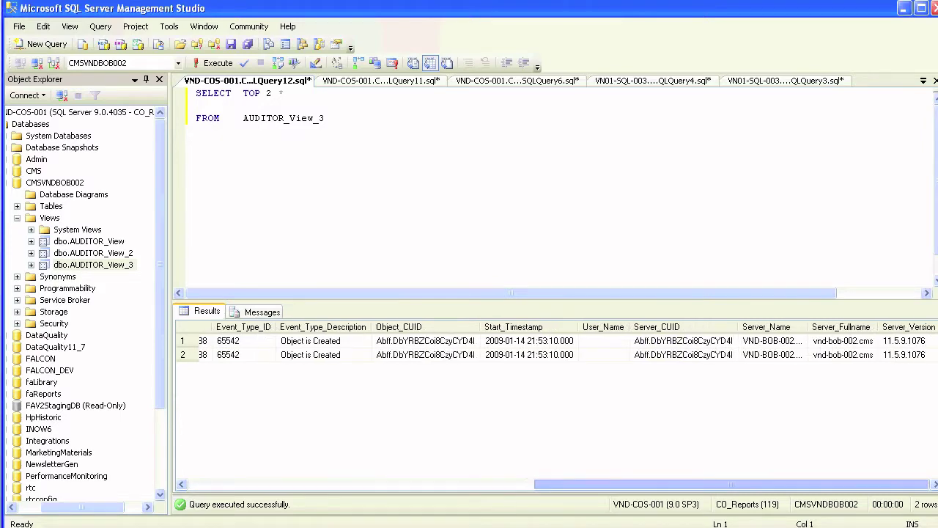
{"action": "scroll", "coordinate": [557, 411], "scroll_direction": "left", "scroll_amount": 12}
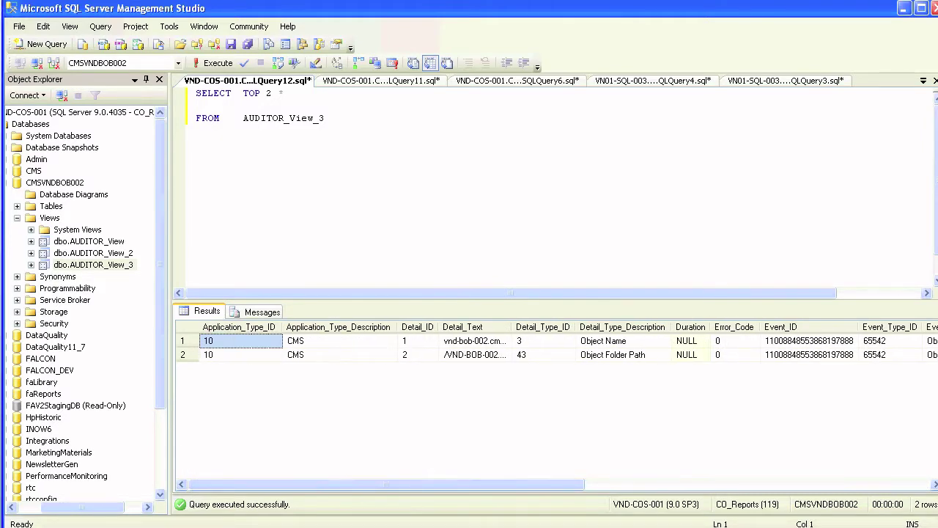
{"action": "key", "text": "shift+Down"}
{"action": "left_click", "coordinate": [338, 327]}
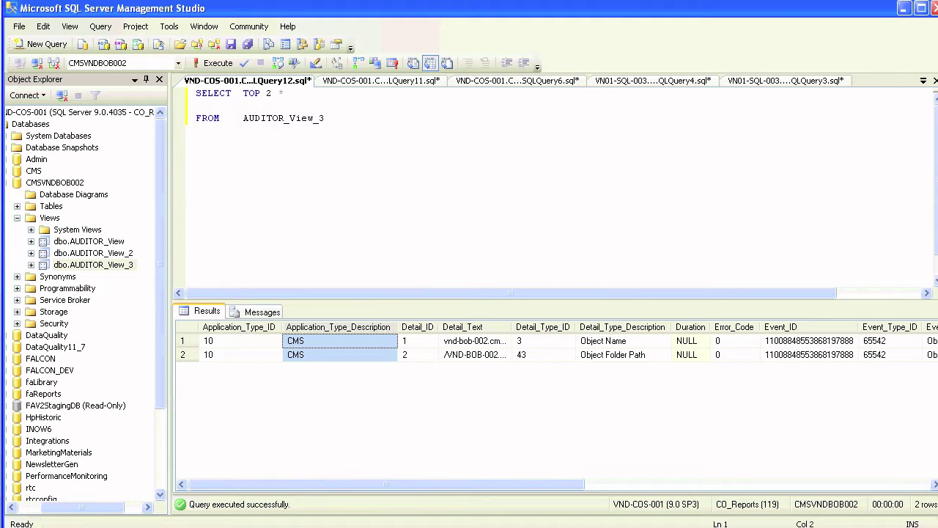
{"action": "left_click", "coordinate": [417, 326]}
{"action": "left_click", "coordinate": [475, 326]}
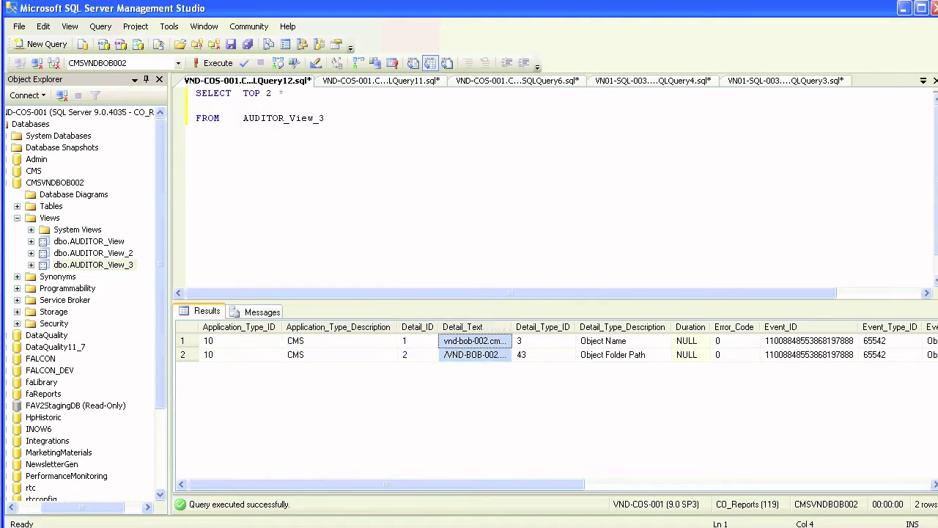
{"action": "left_click", "coordinate": [542, 327]}
{"action": "left_click", "coordinate": [623, 327]}
Add five identical lines reading SELECT TOP 2 * FROM beneath the AUDITOR_View_3 query.
{"action": "left_click", "coordinate": [196, 154]}
{"action": "type", "text": "SE"}
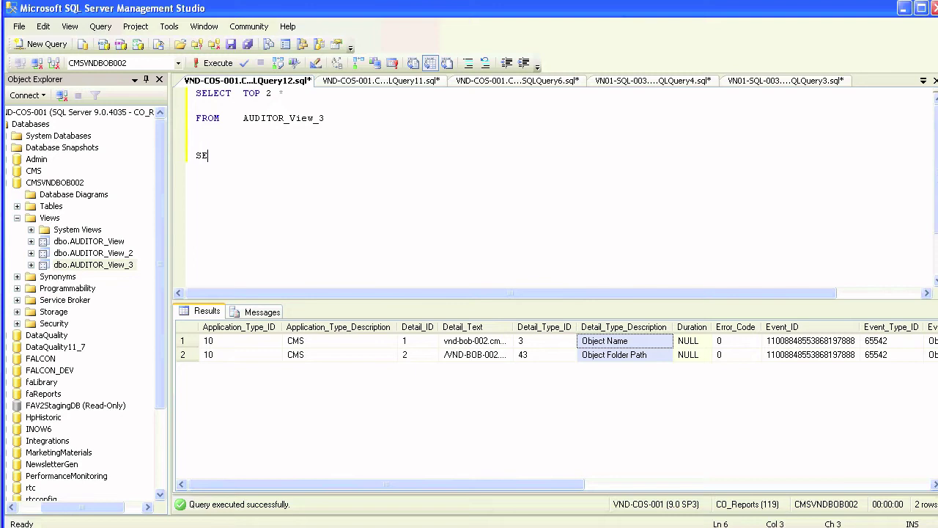
{"action": "type", "text": "LECT TOP 2 * FROM"}
{"action": "key", "text": "shift+Home"}
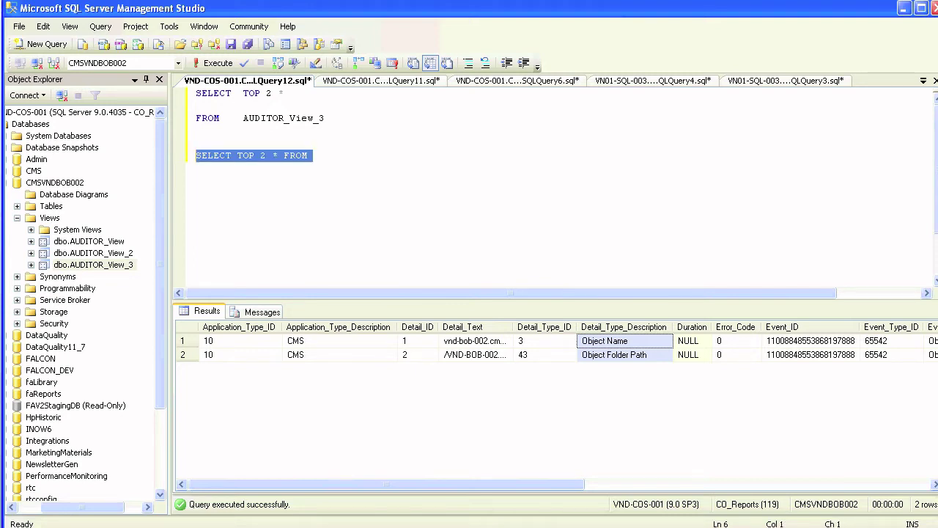
{"action": "key", "text": "End"}
{"action": "key", "text": "Return"}
{"action": "key", "text": "shift+Up"}
{"action": "key", "text": "ctrl+c"}
{"action": "key", "text": "ctrl+v"}
{"action": "key", "text": "ctrl+v"}
{"action": "key", "text": "ctrl+v"}
{"action": "key", "text": "ctrl+v"}
{"action": "key", "text": "ctrl+v"}
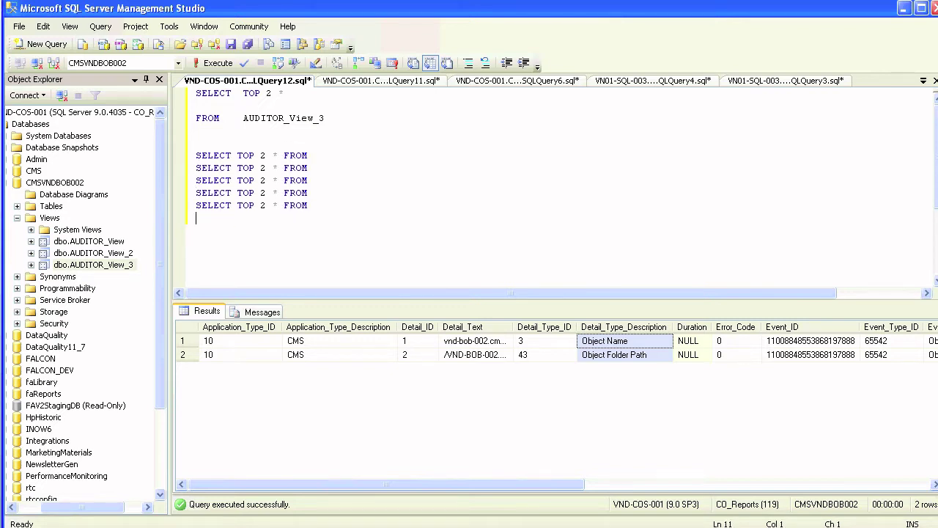
Expand the tables of CMSVNDBOB002 and complete the first added SELECT line with the copied table name APPLICATION_TYPE.
{"action": "left_click", "coordinate": [55, 183]}
{"action": "left_click", "coordinate": [51, 206]}
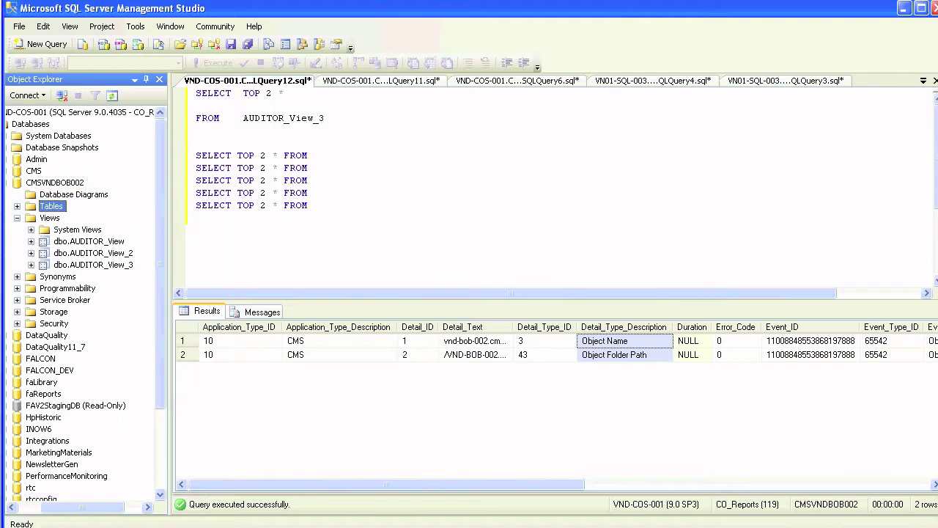
{"action": "key", "text": "Right"}
{"action": "left_click", "coordinate": [98, 229]}
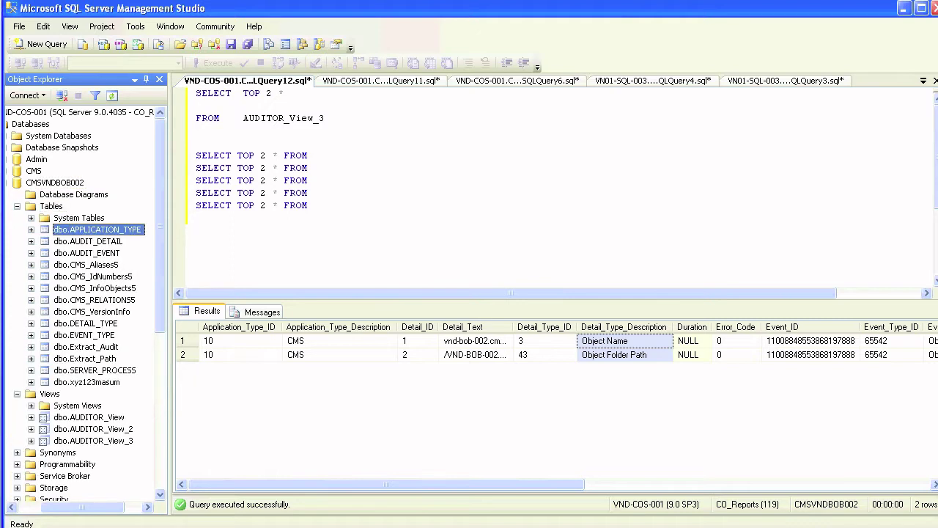
{"action": "key", "text": "F2"}
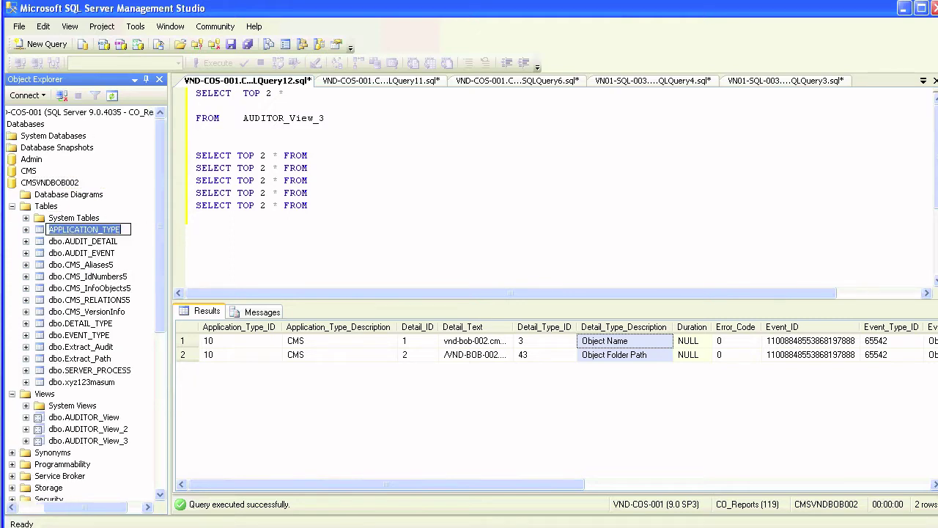
{"action": "key", "text": "ctrl+c"}
{"action": "left_click", "coordinate": [311, 155]}
{"action": "key", "text": "ctrl+v"}
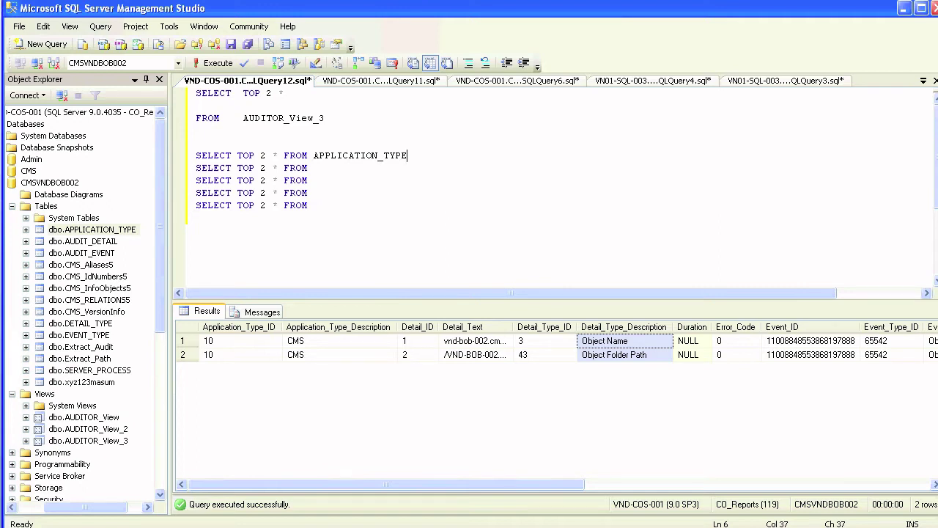
Run only the SELECT TOP 2 statement on APPLICATION_TYPE and highlight the returned descriptions.
{"action": "key", "text": "ctrl+shift+Left"}
{"action": "key", "text": "ctrl+shift+Left"}
{"action": "key", "text": "ctrl+shift+Left"}
{"action": "key", "text": "ctrl+shift+Left"}
{"action": "key", "text": "ctrl+shift+Left"}
{"action": "key", "text": "ctrl+shift+Left"}
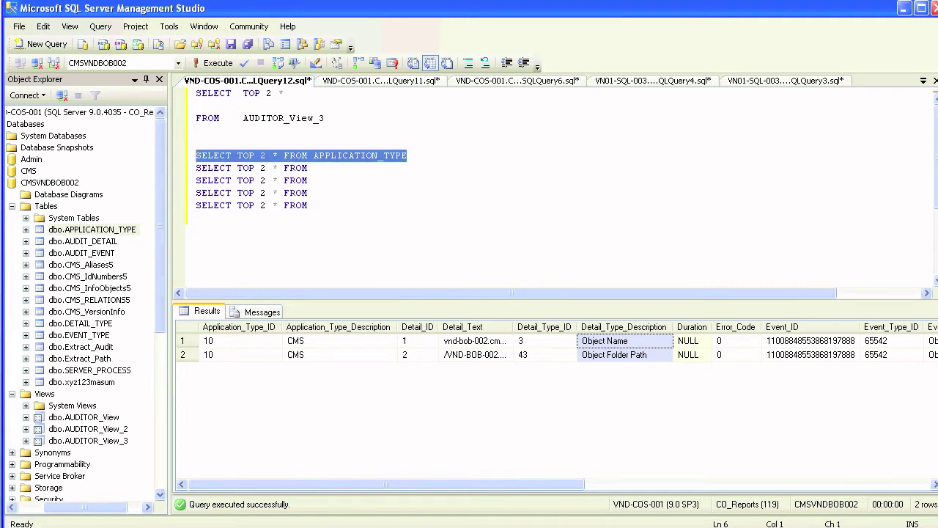
{"action": "key", "text": "F5"}
{"action": "left_click_drag", "start_coordinate": [328, 340], "coordinate": [334, 355]}
Remove TOP 2 from the APPLICATION_TYPE statement and run it alone to inspect all application types.
{"action": "left_click", "coordinate": [261, 168]}
{"action": "left_click_drag", "start_coordinate": [273, 156], "coordinate": [237, 155]}
{"action": "key", "text": "Delete"}
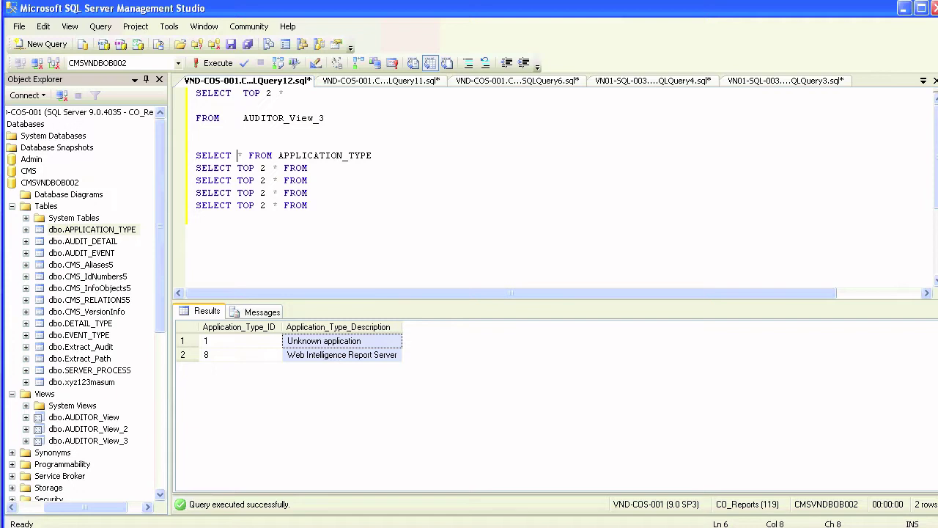
{"action": "key", "text": "shift+Home"}
{"action": "key", "text": "F5"}
{"action": "mouse_move", "coordinate": [330, 382]}
{"action": "left_mouse_down"}
{"action": "mouse_move", "coordinate": [330, 438]}
{"action": "mouse_move", "coordinate": [330, 355]}
{"action": "mouse_move", "coordinate": [330, 397]}
{"action": "left_mouse_up"}
{"action": "left_click", "coordinate": [330, 397]}
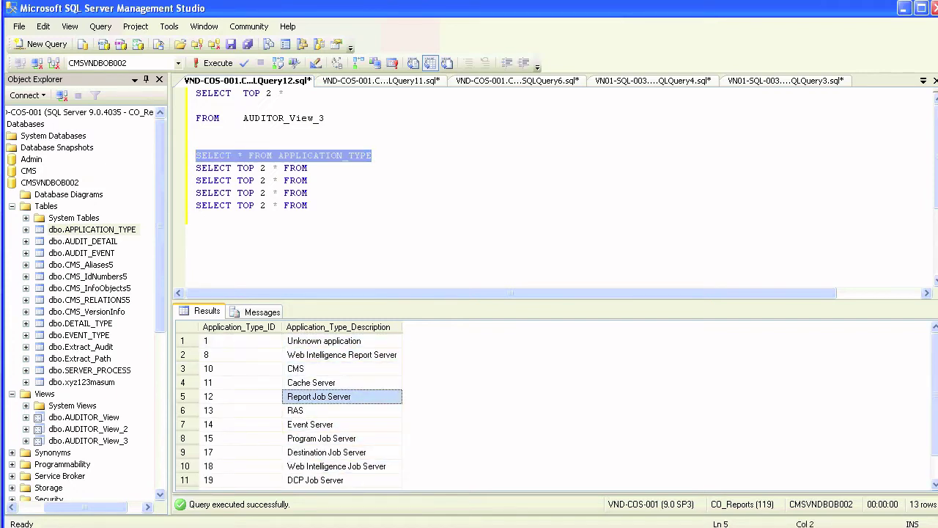
Complete the second added SELECT line with AUDIT_DETAIL, run it, and cancel the rerun made without TOP 2.
{"action": "left_click", "coordinate": [83, 241]}
{"action": "key", "text": "F2"}
{"action": "key", "text": "ctrl+c"}
{"action": "left_click", "coordinate": [313, 168]}
{"action": "key", "text": "ctrl+v"}
{"action": "key", "text": "shift+Home"}
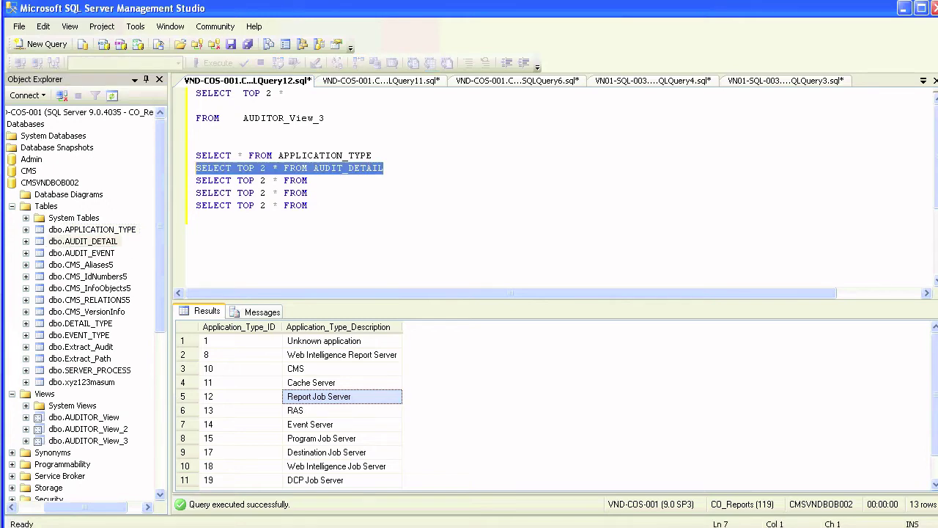
{"action": "key", "text": "F5"}
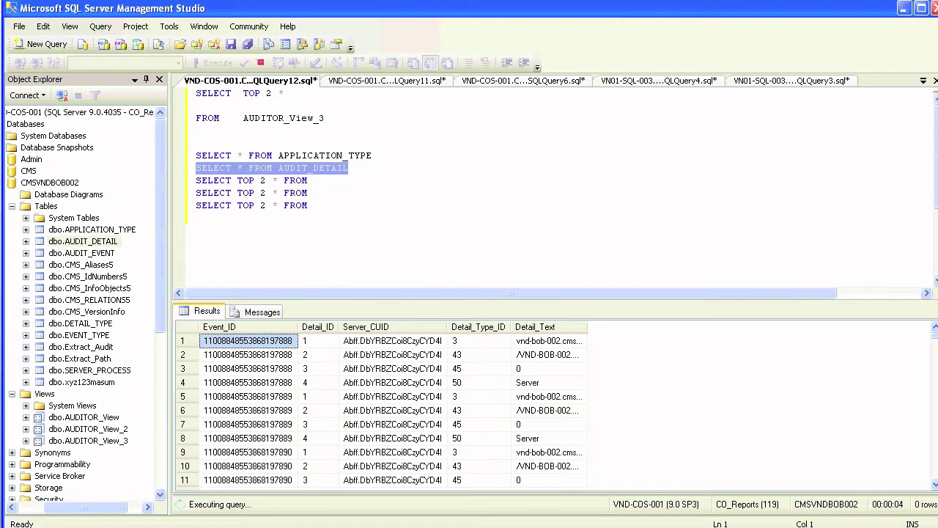
{"action": "left_click", "coordinate": [260, 63]}
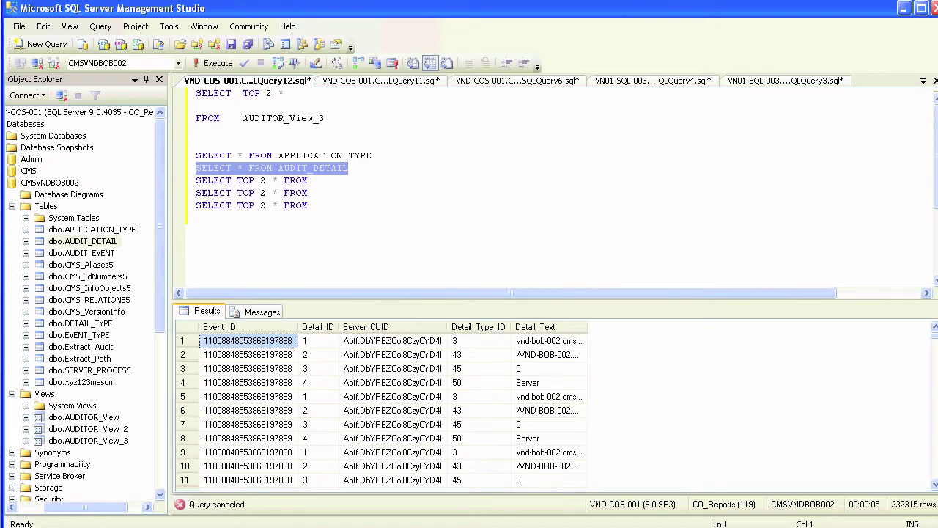
Replace the table name in the second added SELECT line with AUDIT_EVENT, run only that statement, and cancel the long-running query.
{"action": "left_click", "coordinate": [81, 253]}
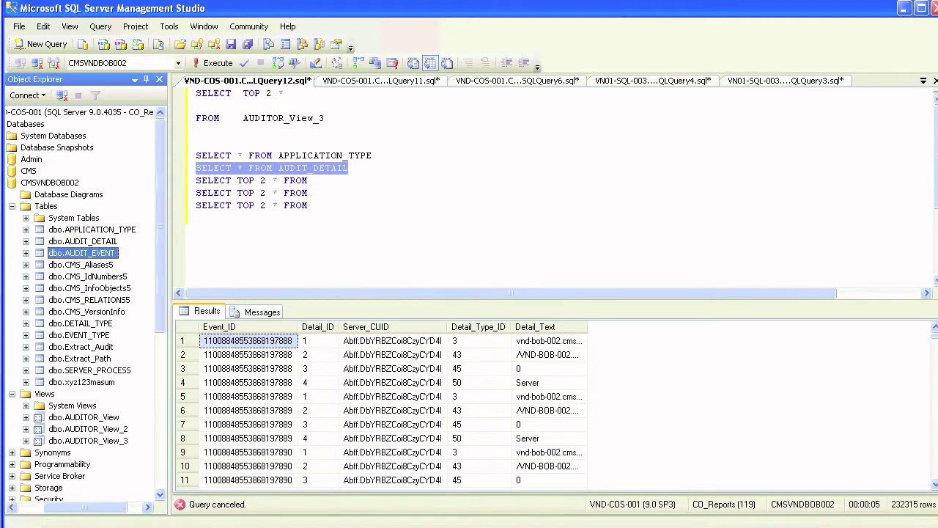
{"action": "key", "text": "F2"}
{"action": "double_click", "coordinate": [313, 168]}
{"action": "key", "text": "ctrl+v"}
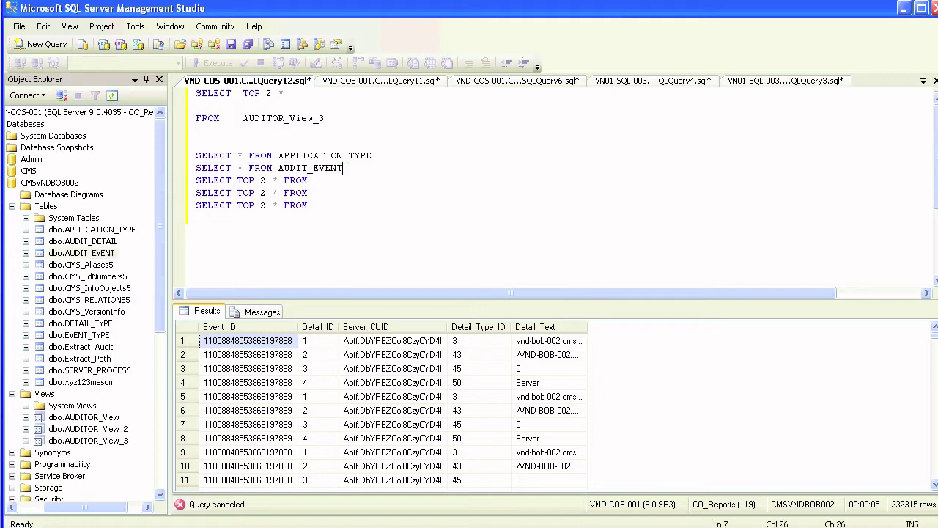
{"action": "left_click_drag", "start_coordinate": [342, 168], "coordinate": [196, 168]}
{"action": "key", "text": "F5"}
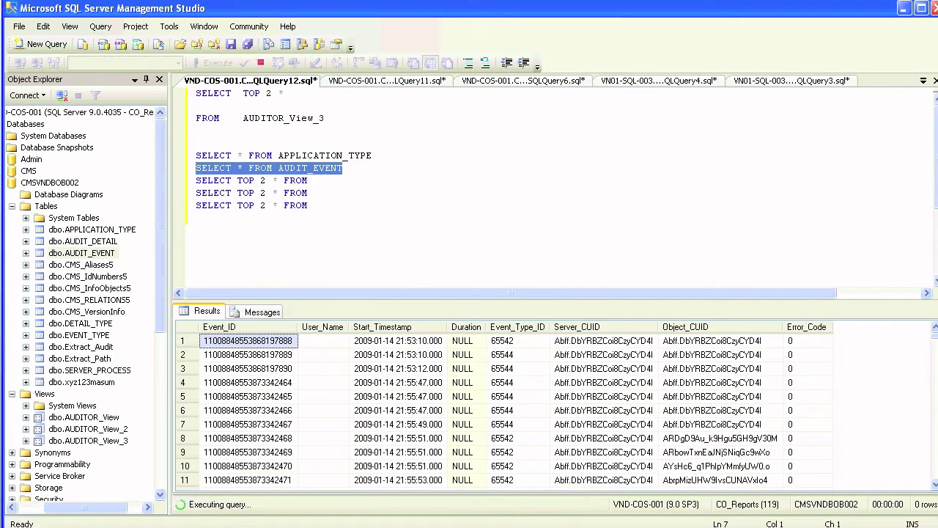
{"action": "key", "text": "alt+Break"}
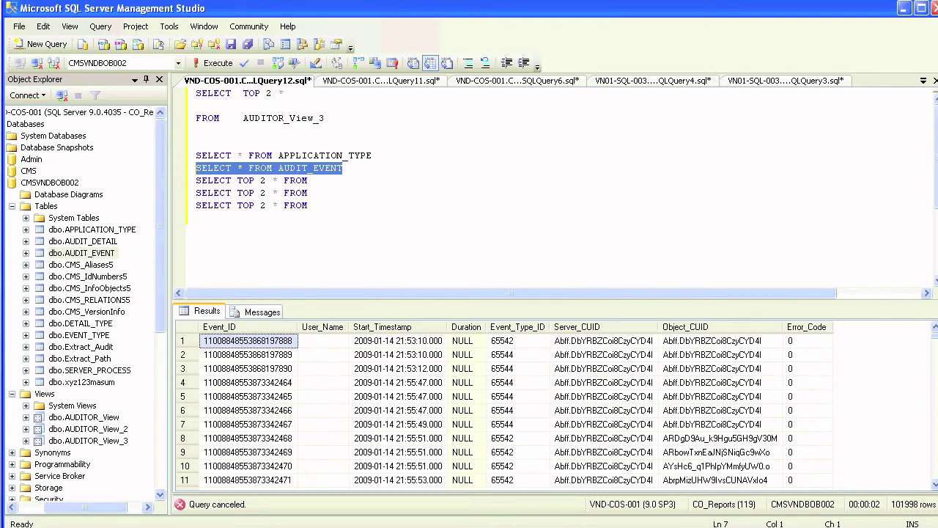
Look through the Start_Timestamp values in the AUDIT_EVENT results.
{"action": "left_click_drag", "start_coordinate": [398, 340], "coordinate": [398, 368]}
{"action": "left_click", "coordinate": [397, 354]}
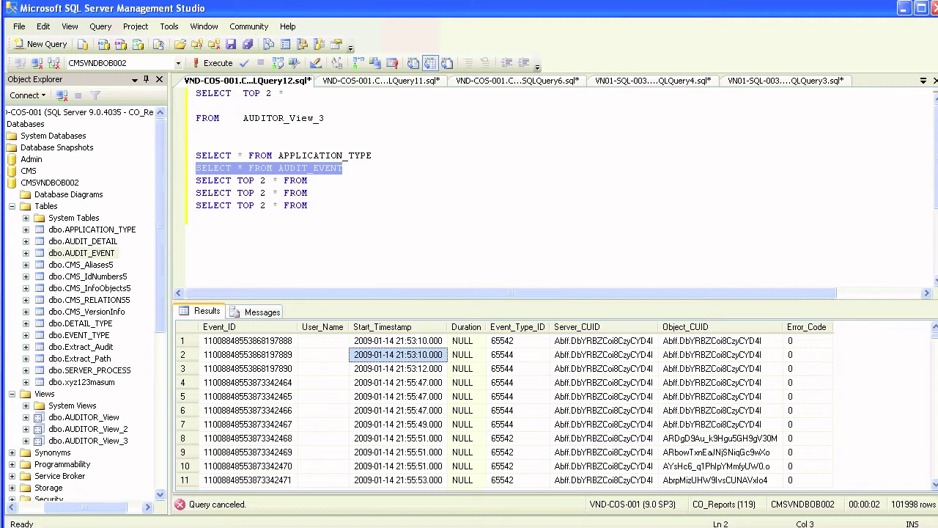
{"action": "key", "text": "Down"}
{"action": "key", "text": "Down"}
{"action": "key", "text": "Down"}
{"action": "key", "text": "Down"}
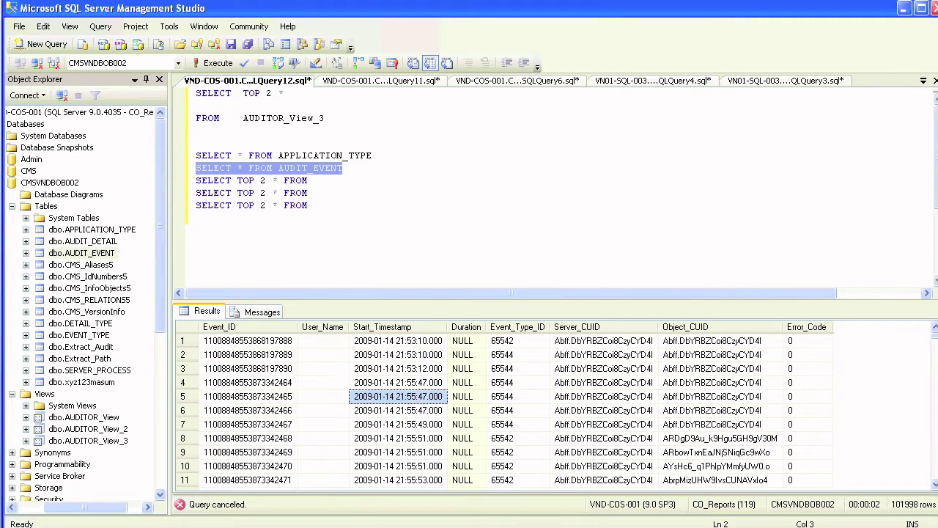
{"action": "key", "text": "Down"}
{"action": "key", "text": "Down"}
{"action": "key", "text": "Down"}
{"action": "key", "text": "Down"}
{"action": "key", "text": "Down"}
{"action": "key", "text": "Down"}
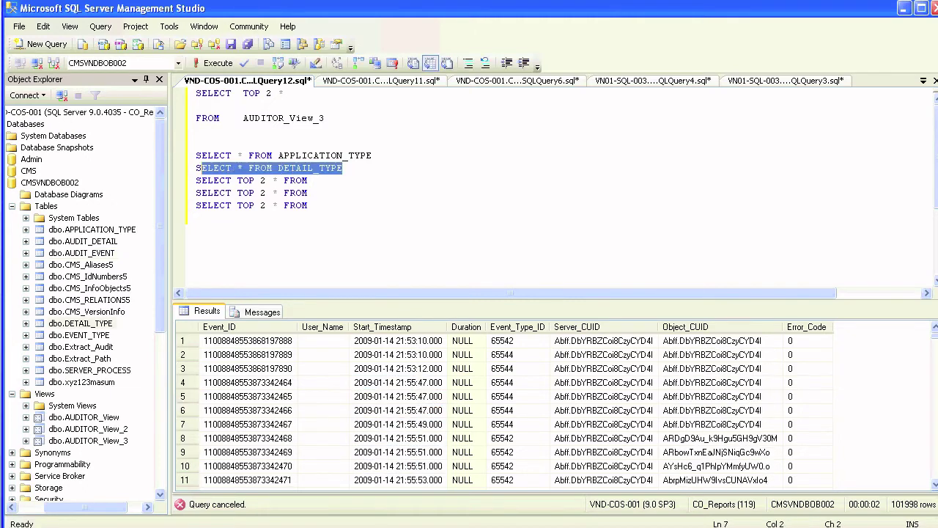
Run only the SELECT statement on DETAIL_TYPE and look over the detail type descriptions.
{"action": "key", "text": "F5"}
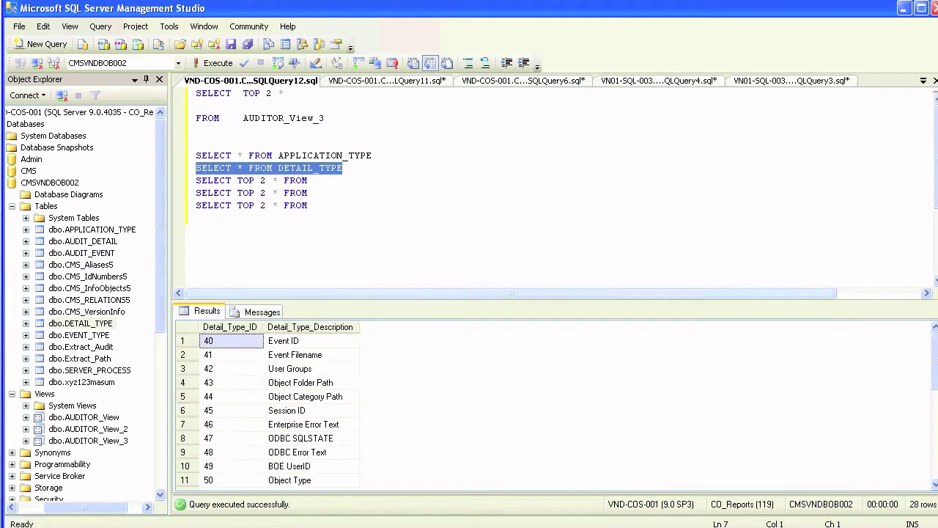
{"action": "left_click_drag", "start_coordinate": [311, 341], "coordinate": [311, 437]}
{"action": "left_click", "coordinate": [310, 437]}
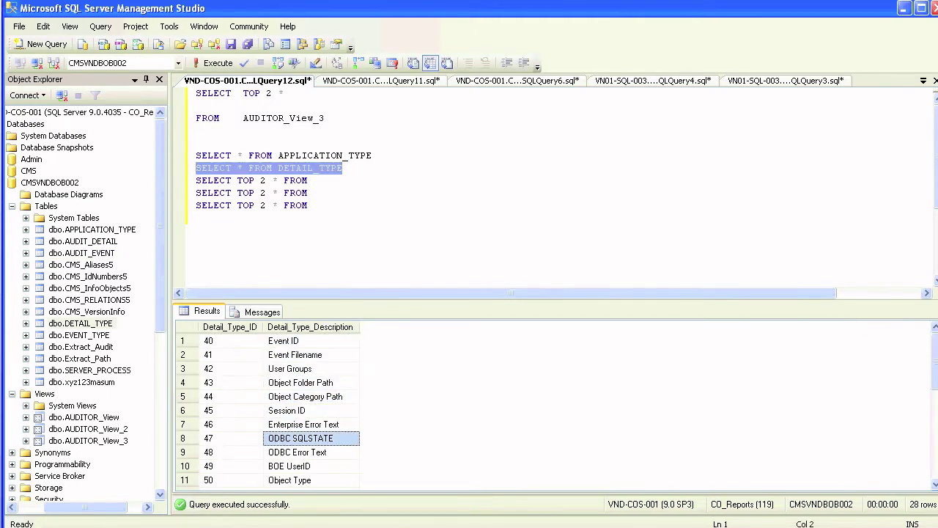
Run only the SELECT TOP 2 query on AUDITOR_View_3 to review the view's columns.
{"action": "left_click_drag", "start_coordinate": [325, 118], "coordinate": [325, 118]}
{"action": "left_click_drag", "start_coordinate": [325, 118], "coordinate": [196, 93]}
{"action": "key", "text": "F5"}
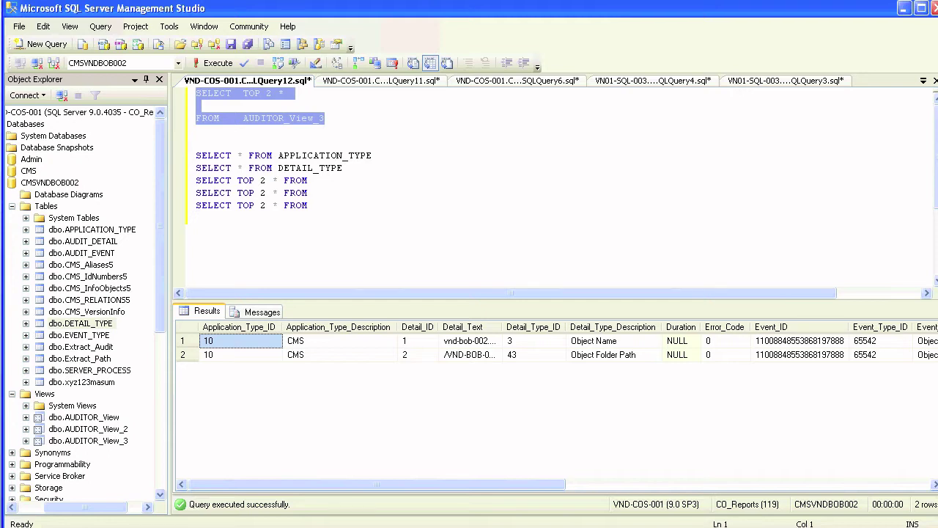
{"action": "left_click", "coordinate": [195, 130]}
Complete the third added SELECT line with EVENT_TYPE, remove its TOP 2, and run that statement alone.
{"action": "left_click", "coordinate": [317, 180]}
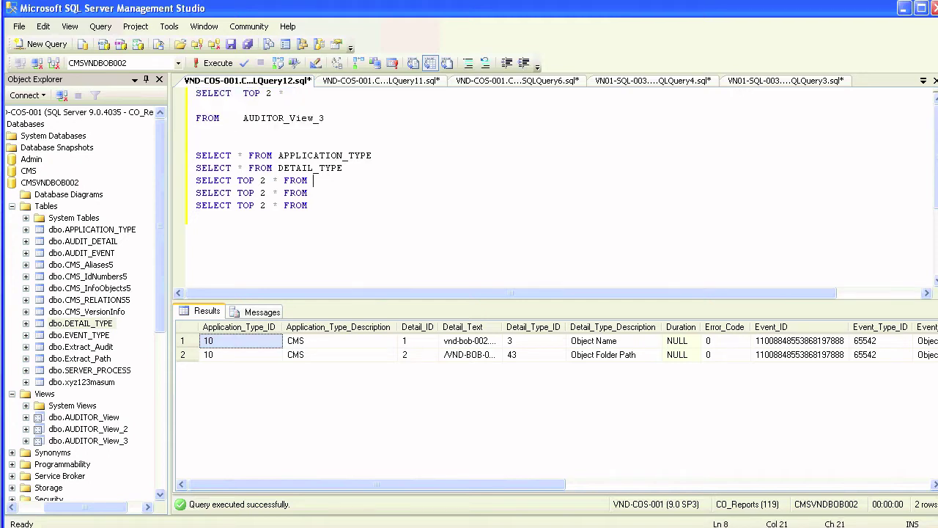
{"action": "left_click", "coordinate": [79, 334]}
{"action": "key", "text": "F2"}
{"action": "key", "text": "ctrl+c"}
{"action": "left_click", "coordinate": [315, 181]}
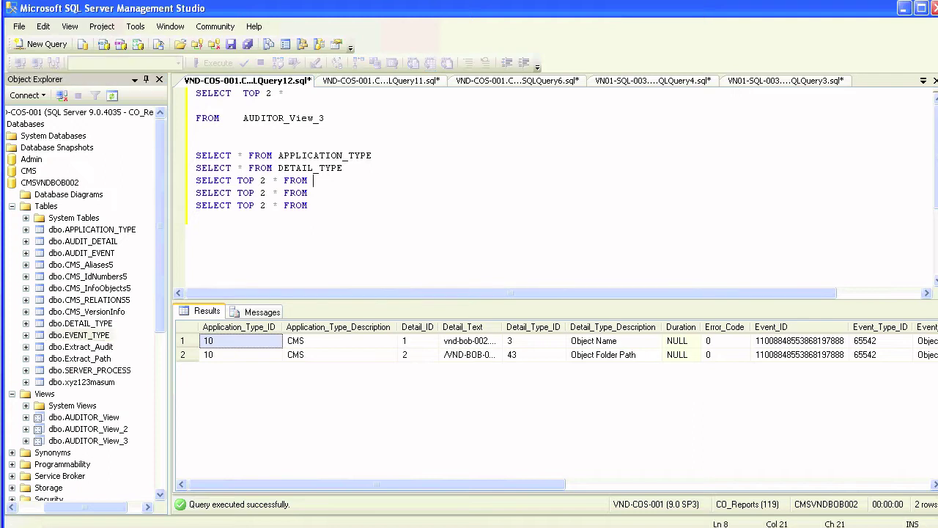
{"action": "key", "text": "ctrl+v"}
{"action": "key", "text": "shift+Home"}
{"action": "key", "text": "shift+Up"}
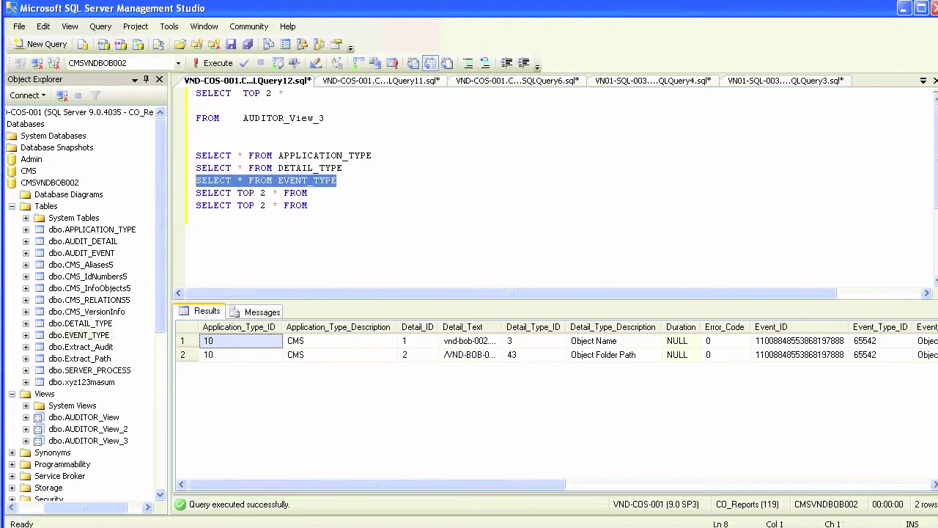
{"action": "key", "text": "F5"}
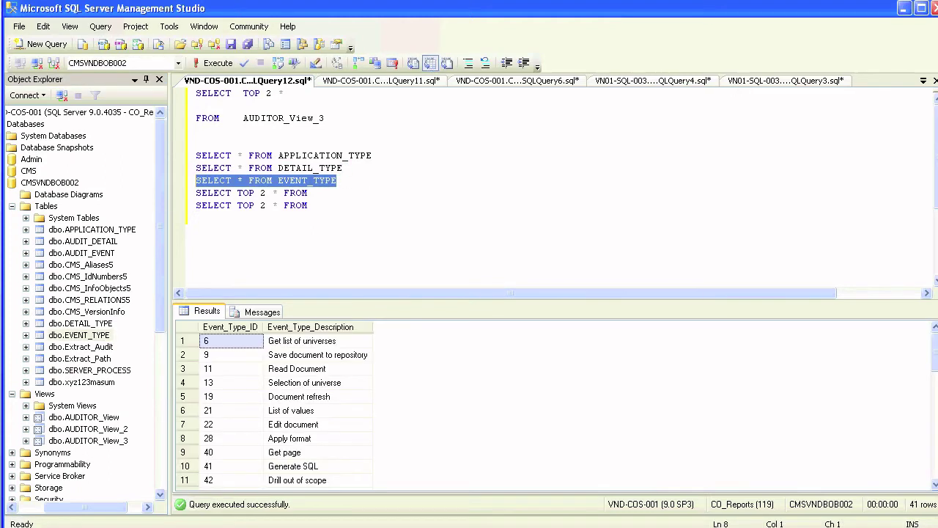
Look through the event type descriptions down to the Scheduling Failed entry.
{"action": "left_click", "coordinate": [318, 369]}
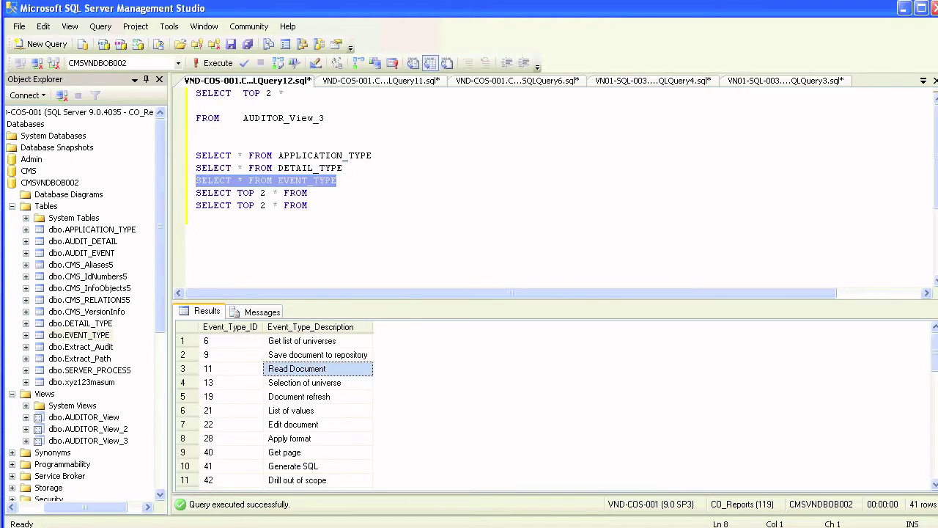
{"action": "left_click", "coordinate": [318, 425]}
{"action": "left_click", "coordinate": [317, 438]}
{"action": "scroll", "coordinate": [318, 410], "scroll_direction": "down", "scroll_amount": 4}
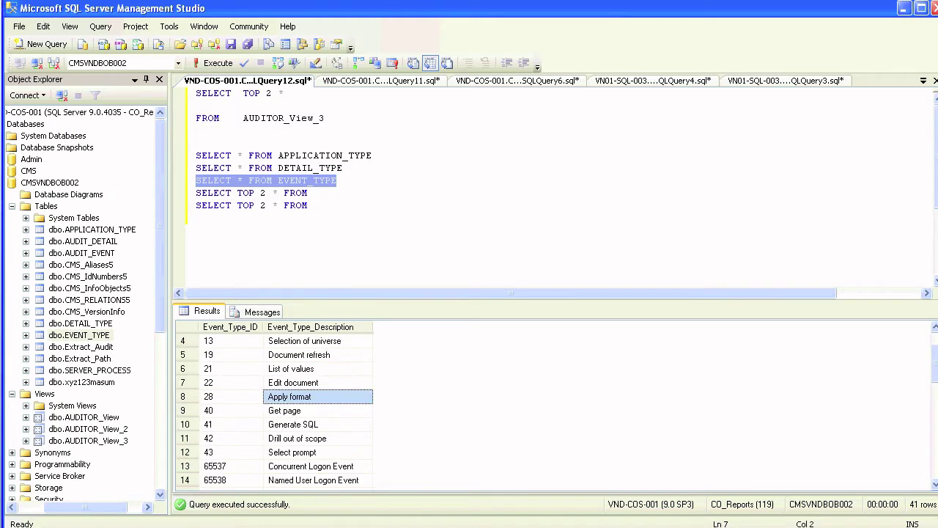
{"action": "key", "text": "Down"}
{"action": "key", "text": "Down"}
{"action": "key", "text": "Down"}
{"action": "key", "text": "Down"}
{"action": "key", "text": "Down"}
{"action": "key", "text": "Down"}
{"action": "key", "text": "Down"}
{"action": "key", "text": "Down"}
{"action": "key", "text": "Down"}
{"action": "key", "text": "Down"}
{"action": "key", "text": "Down"}
{"action": "key", "text": "Down"}
{"action": "key", "text": "Down"}
{"action": "key", "text": "Down"}
{"action": "key", "text": "Down"}
{"action": "key", "text": "Down"}
{"action": "key", "text": "Down"}
{"action": "key", "text": "Down"}
{"action": "key", "text": "Down"}
{"action": "key", "text": "Down"}
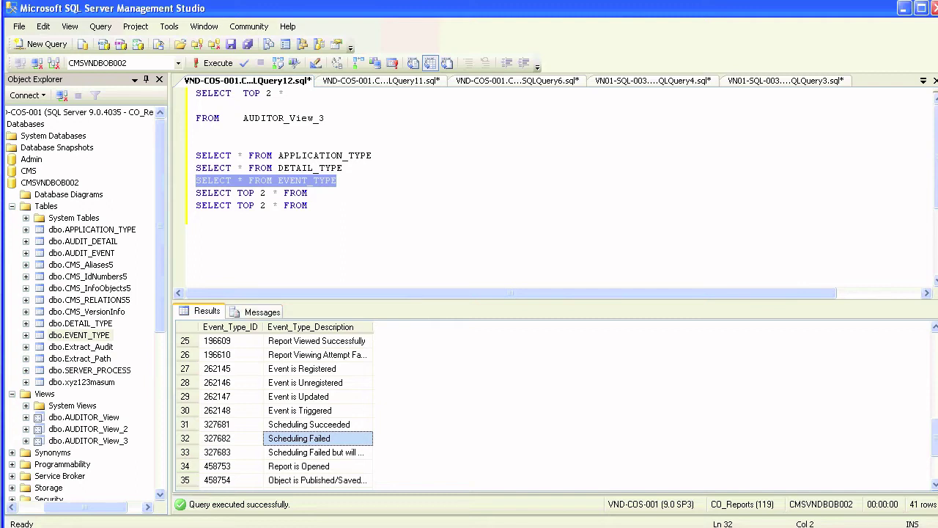
Copy the Scheduling Failed event type ID and add WHERE Event_Type_ID = '327682' to the AUDITOR_View_3 query.
{"action": "right_click", "coordinate": [235, 438]}
{"action": "left_click", "coordinate": [256, 444]}
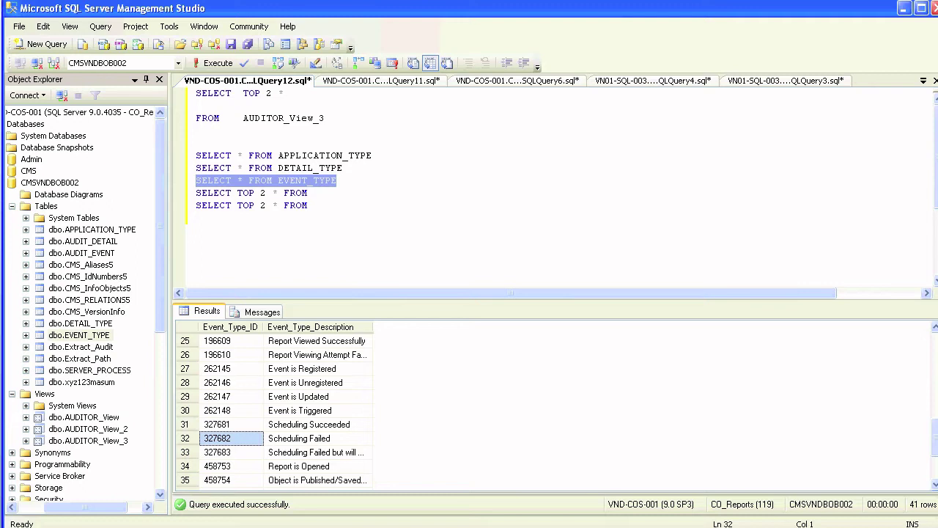
{"action": "left_click", "coordinate": [372, 155]}
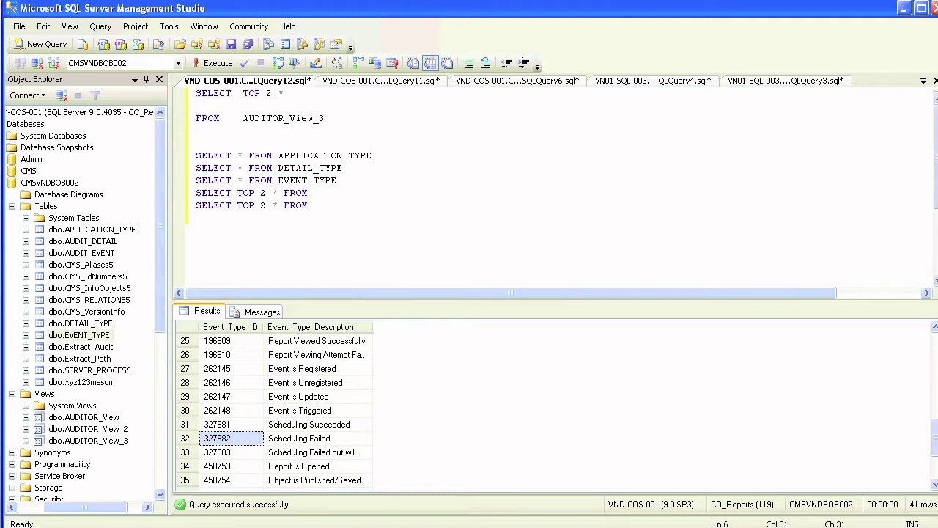
{"action": "left_click", "coordinate": [325, 118]}
{"action": "key", "text": "Tab"}
{"action": "type", "text": "WHERE Ee"}
{"action": "type", "text": "entY"}
{"action": "key", "text": "BackSpace"}
{"action": "type", "text": "_Type_iD = 327682"}
{"action": "key", "text": "ctrl+Left"}
{"action": "type", "text": "'"}
{"action": "key", "text": "End"}
{"action": "type", "text": "'"}
Start a descending ORDER BY clause below the WHERE condition of the AUDITOR_View_3 query.
{"action": "key", "text": "Return"}
{"action": "key", "text": "Return"}
{"action": "type", "text": "DESC"}
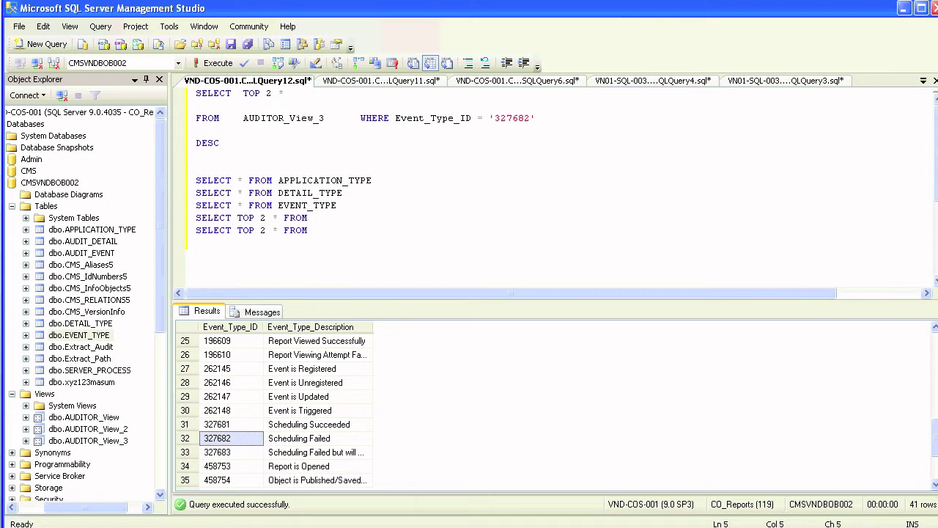
{"action": "key", "text": "Home"}
{"action": "key", "text": "Return"}
{"action": "key", "text": "Up"}
{"action": "type", "text": "ORDER BY "}
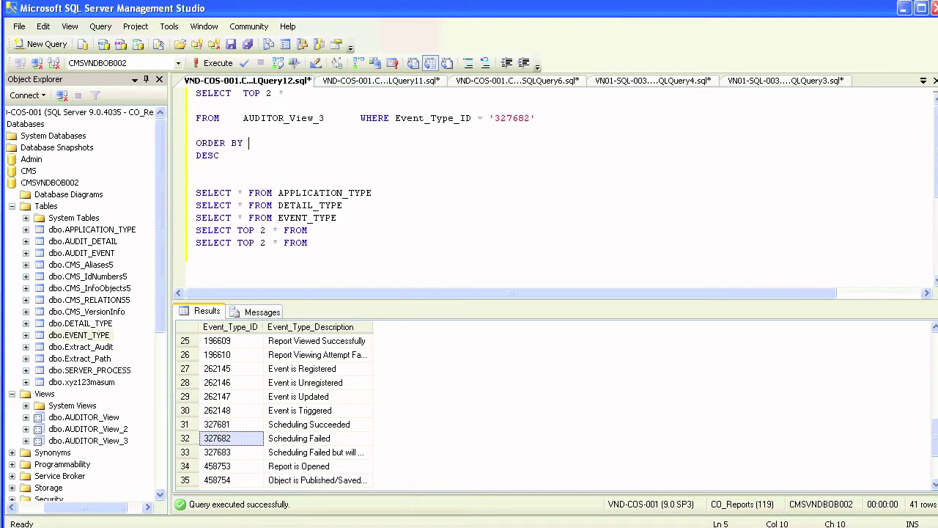
{"action": "type", "text": "D"}
Check the view's output for the timestamp column and complete the sort clause as ORDER BY Start_Timestamp DESC.
{"action": "left_click", "coordinate": [254, 118]}
{"action": "left_click_drag", "start_coordinate": [195, 131], "coordinate": [196, 93]}
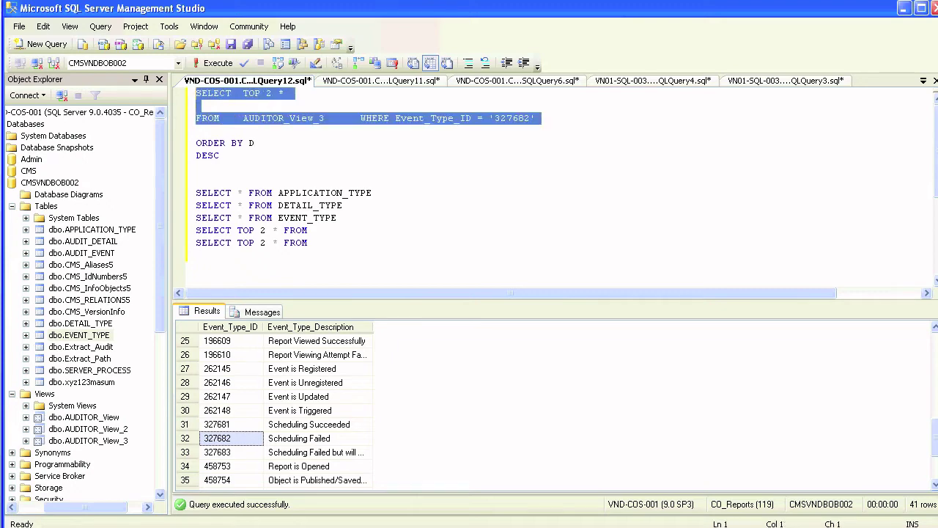
{"action": "left_click", "coordinate": [254, 143]}
{"action": "key", "text": "BackSpace"}
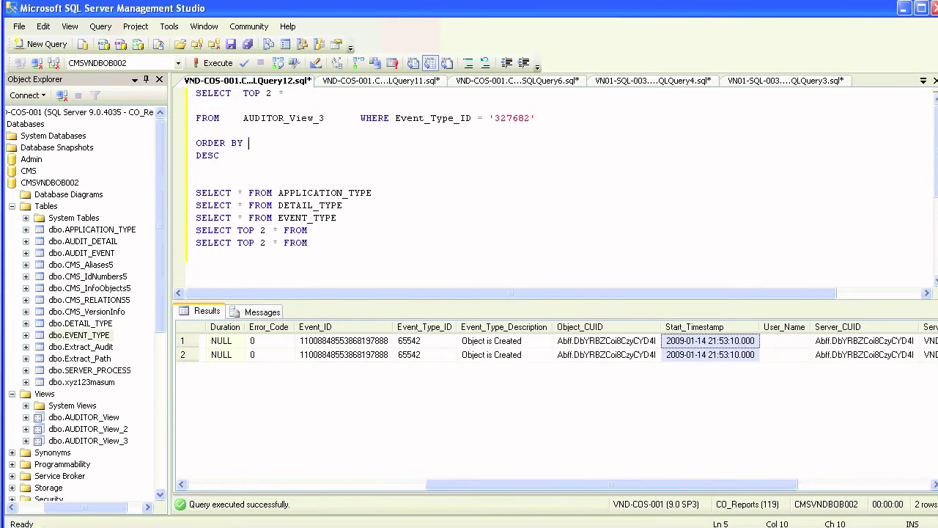
{"action": "type", "text": "ST"}
{"action": "key", "text": "BackSpace"}
{"action": "type", "text": "tart_Timestampt"}
{"action": "key", "text": "BackSpace"}
{"action": "key", "text": "Delete"}
{"action": "key", "text": "Tab"}
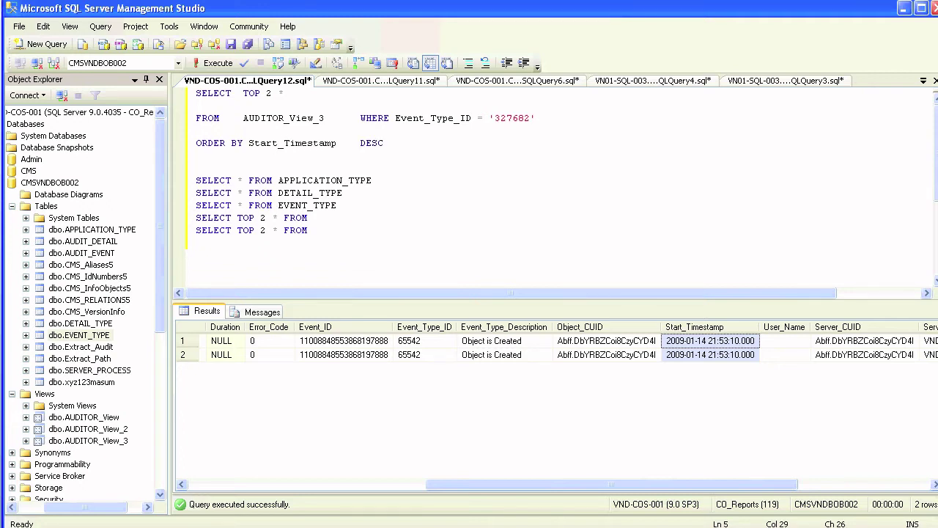
Change the AUDITOR_View_3 query to TOP 10 and run it with its WHERE and ORDER BY clauses.
{"action": "key", "text": "ctrl+shift+Home"}
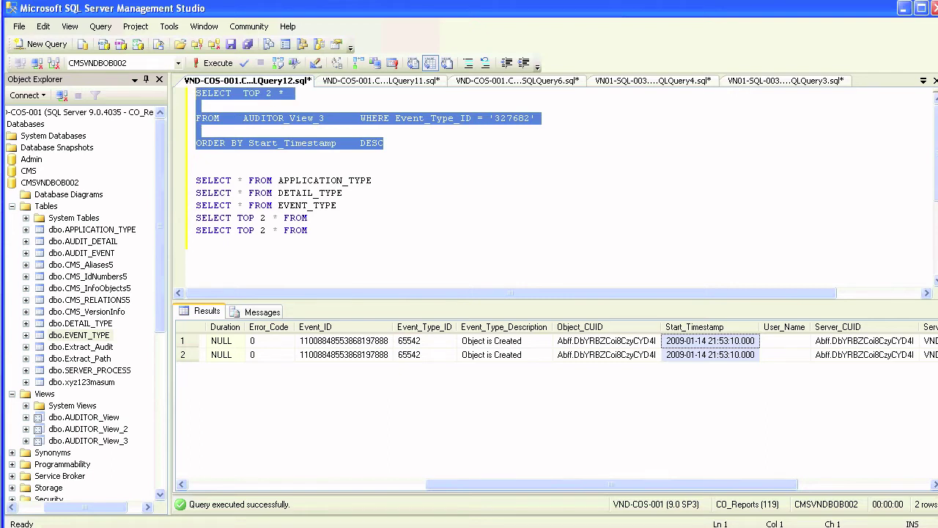
{"action": "left_click", "coordinate": [268, 93]}
{"action": "key", "text": "Delete"}
{"action": "type", "text": "10"}
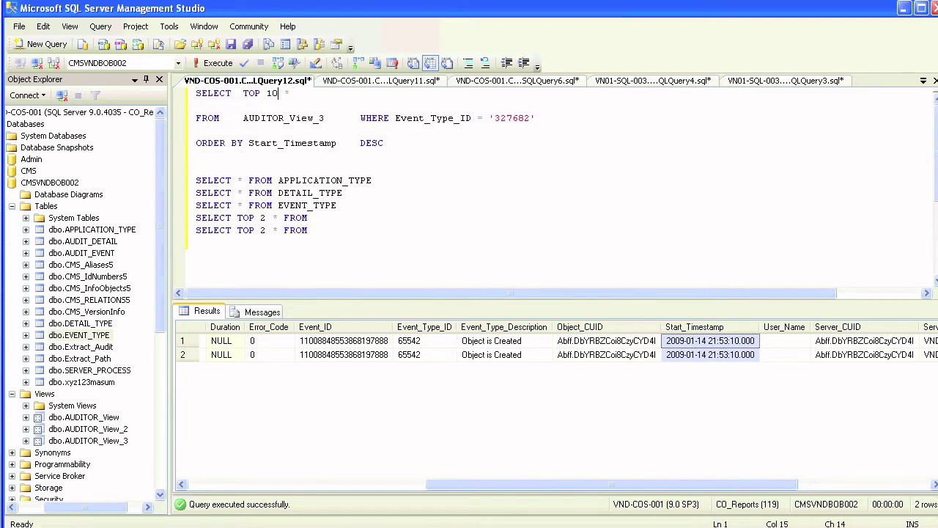
{"action": "left_click_drag", "start_coordinate": [383, 143], "coordinate": [196, 93]}
{"action": "left_click", "coordinate": [213, 63]}
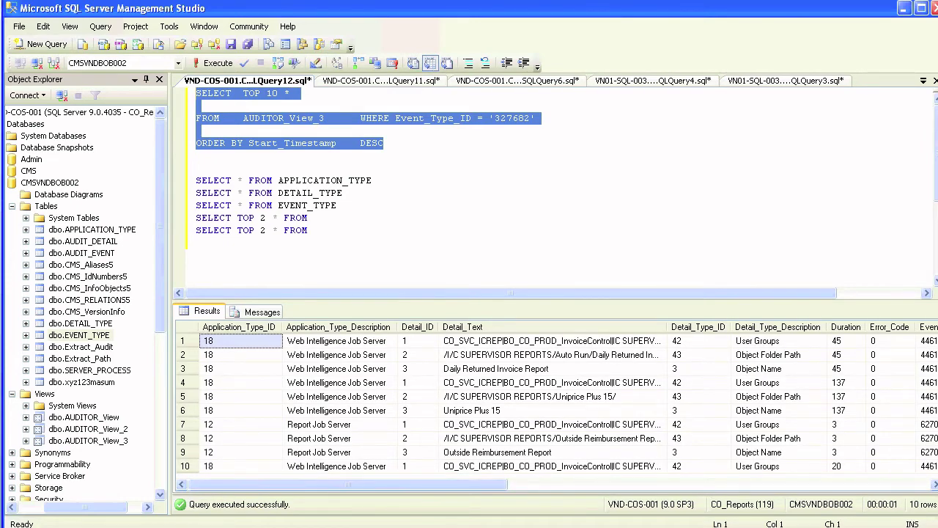
Examine the report names, application types, start timestamps and user names in the failed scheduling rows.
{"action": "left_click", "coordinate": [495, 368]}
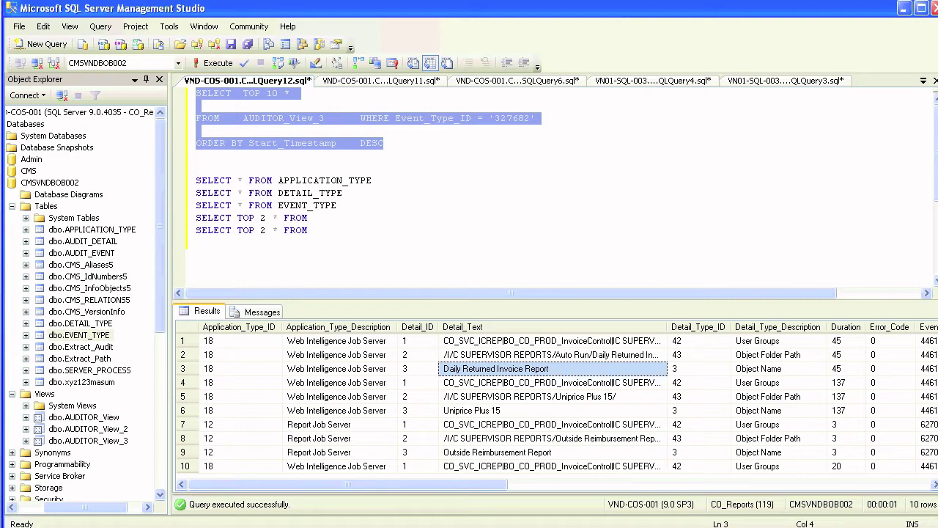
{"action": "left_click", "coordinate": [318, 424]}
{"action": "left_click", "coordinate": [340, 438]}
{"action": "left_click_drag", "start_coordinate": [340, 355], "coordinate": [339, 382]}
{"action": "left_click", "coordinate": [340, 382]}
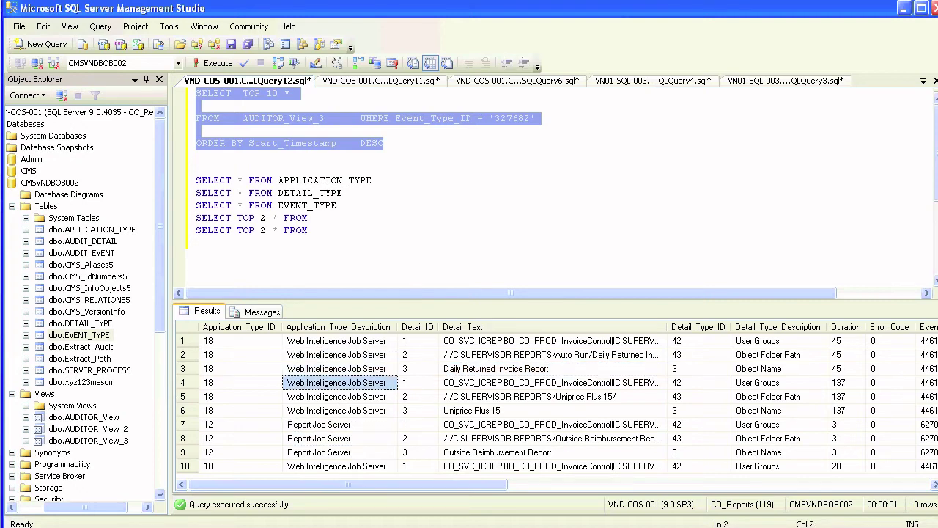
{"action": "left_click_drag", "start_coordinate": [348, 484], "coordinate": [546, 484]}
{"action": "left_click_drag", "start_coordinate": [659, 354], "coordinate": [659, 452]}
{"action": "left_click_drag", "start_coordinate": [623, 484], "coordinate": [705, 484]}
{"action": "left_click", "coordinate": [698, 410]}
{"action": "left_click", "coordinate": [768, 369]}
{"action": "left_click", "coordinate": [769, 411]}
{"action": "left_click_drag", "start_coordinate": [628, 485], "coordinate": [760, 484]}
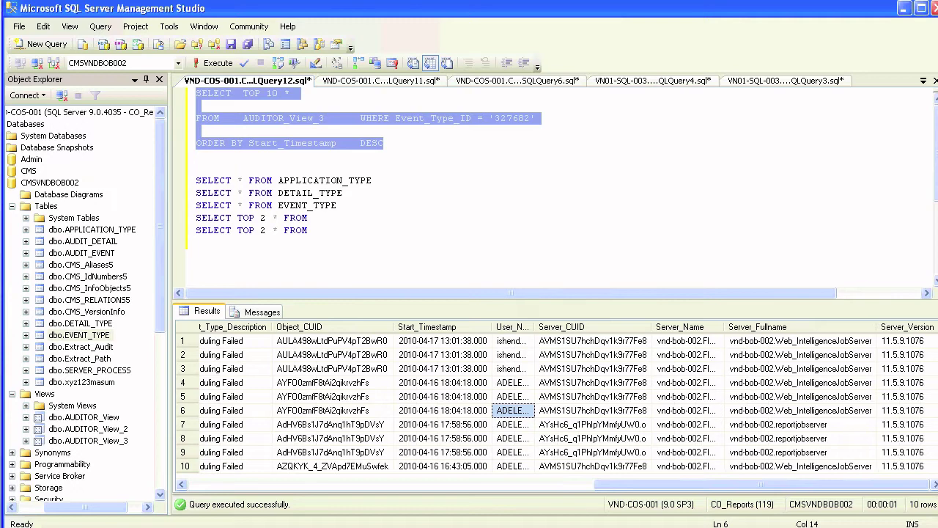
Widen the Server_Fullname column slightly and compare which servers handled the failed jobs.
{"action": "left_click", "coordinate": [758, 327]}
{"action": "left_click", "coordinate": [802, 355]}
{"action": "left_click", "coordinate": [802, 383]}
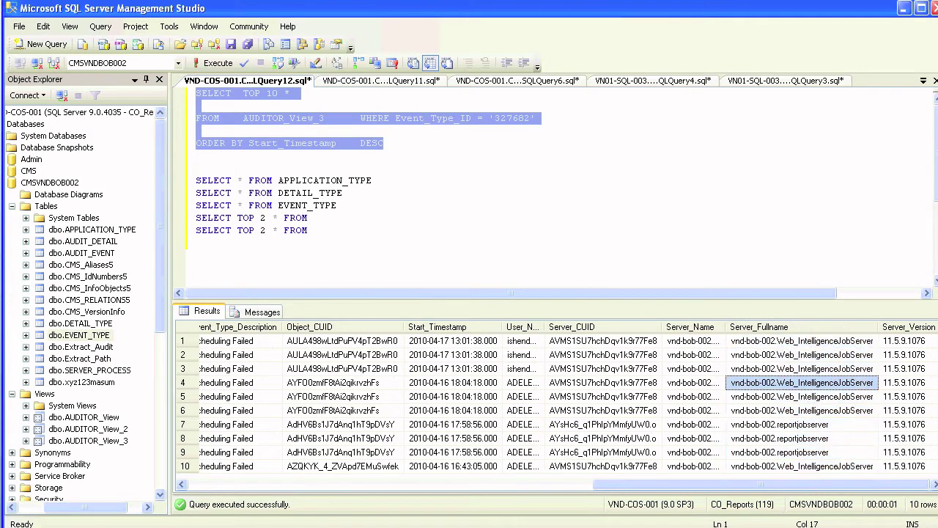
{"action": "left_click", "coordinate": [802, 438]}
{"action": "left_click_drag", "start_coordinate": [878, 327], "coordinate": [899, 327]}
{"action": "left_click_drag", "start_coordinate": [801, 396], "coordinate": [802, 438]}
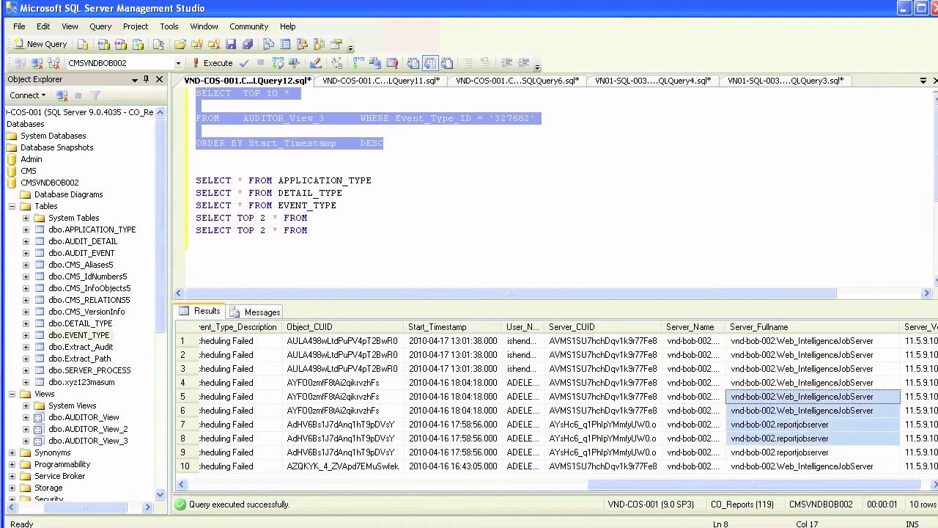
Return to the Detail_Text column and examine the user groups, folder paths and report names of the failed jobs.
{"action": "left_click_drag", "start_coordinate": [753, 484], "coordinate": [372, 485]}
{"action": "scroll", "coordinate": [557, 403], "scroll_direction": "left", "scroll_amount": 2}
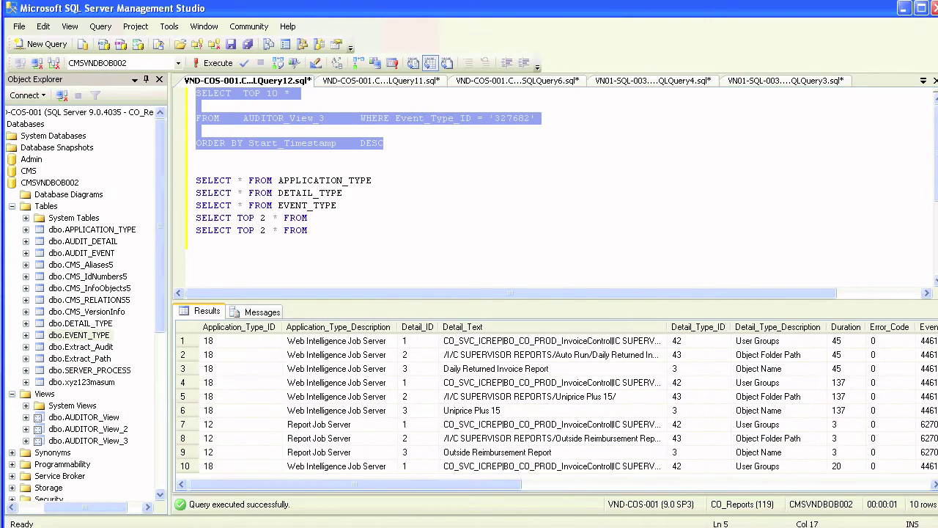
{"action": "left_click_drag", "start_coordinate": [552, 341], "coordinate": [552, 425]}
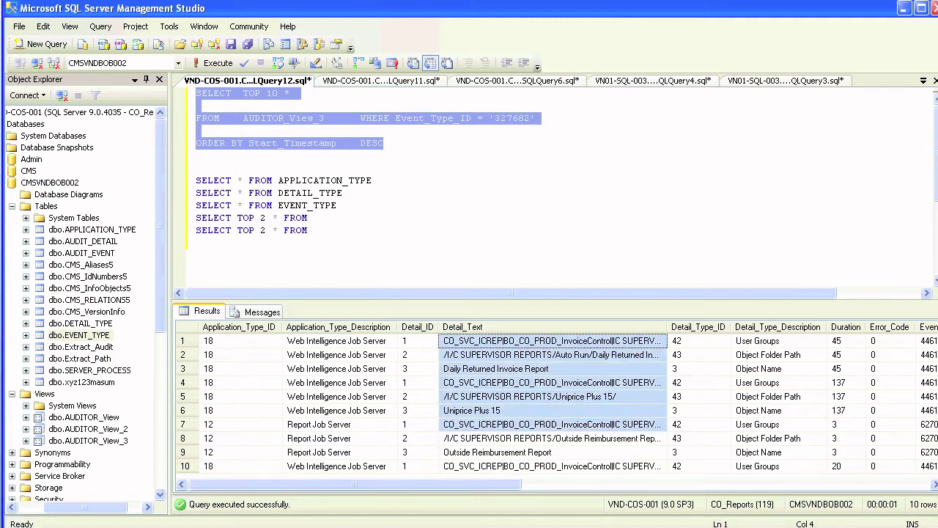
{"action": "left_click", "coordinate": [552, 425]}
{"action": "left_click_drag", "start_coordinate": [552, 466], "coordinate": [552, 424]}
{"action": "left_click", "coordinate": [551, 354]}
{"action": "left_click", "coordinate": [552, 368]}
{"action": "left_click", "coordinate": [552, 397]}
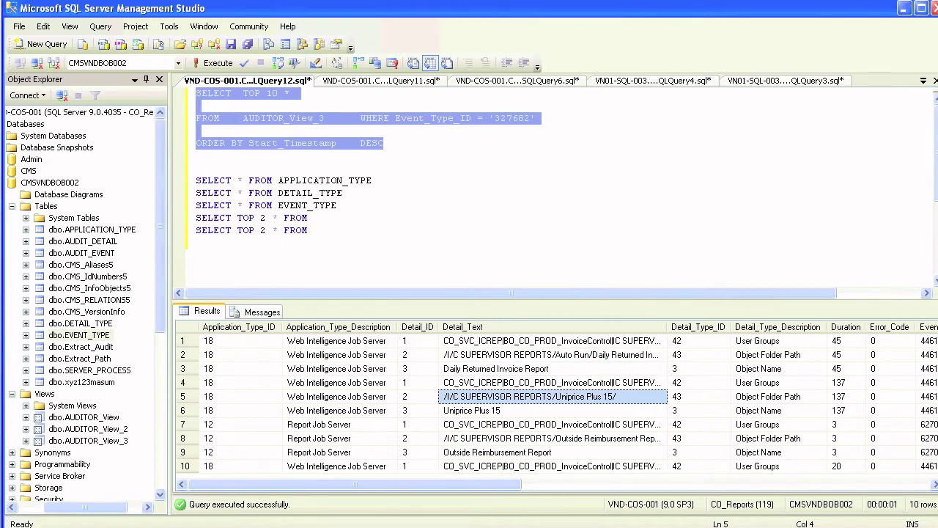
Run the EVENT_TYPE query and copy the ID of the Password Change event from its results.
{"action": "left_click", "coordinate": [195, 130]}
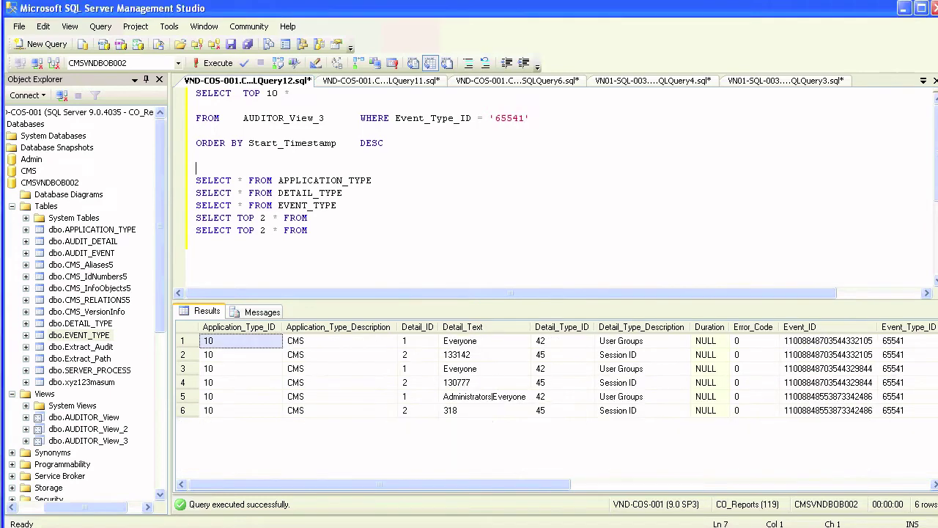
{"action": "left_click_drag", "start_coordinate": [336, 205], "coordinate": [196, 205]}
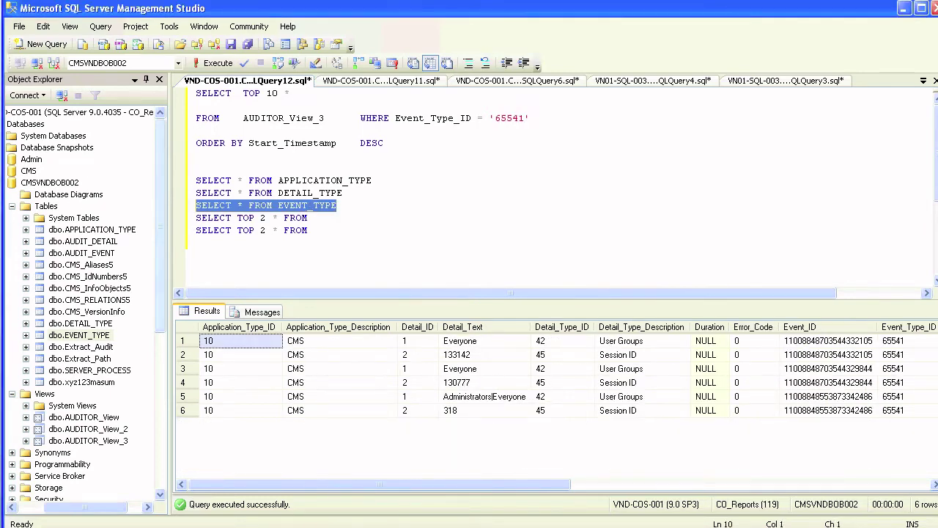
{"action": "key", "text": "F5"}
{"action": "left_click", "coordinate": [318, 424]}
{"action": "scroll", "coordinate": [318, 424], "scroll_direction": "down", "scroll_amount": 10}
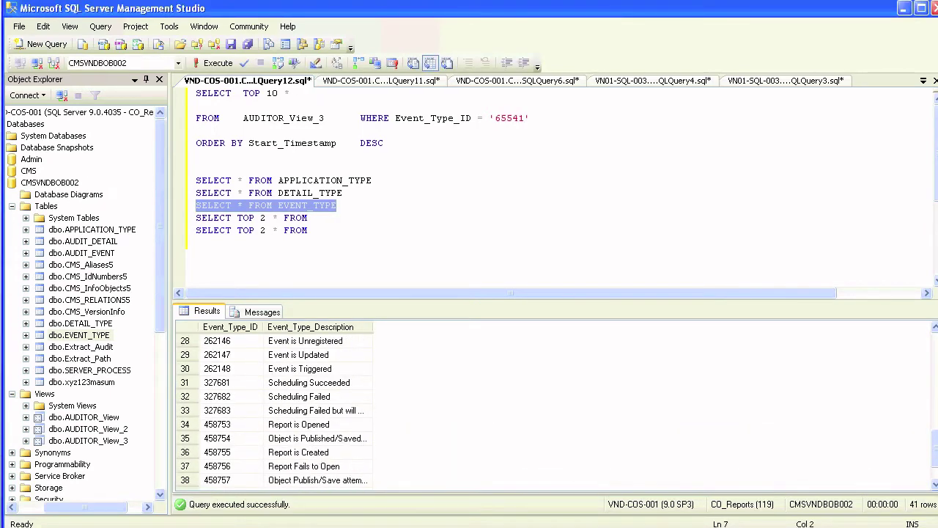
{"action": "scroll", "coordinate": [274, 410], "scroll_direction": "up", "scroll_amount": 5}
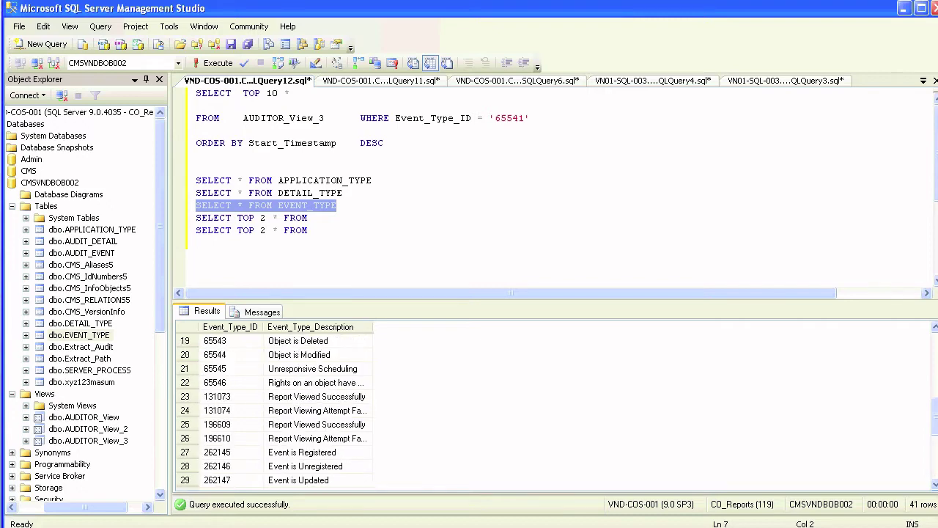
{"action": "left_click", "coordinate": [233, 355]}
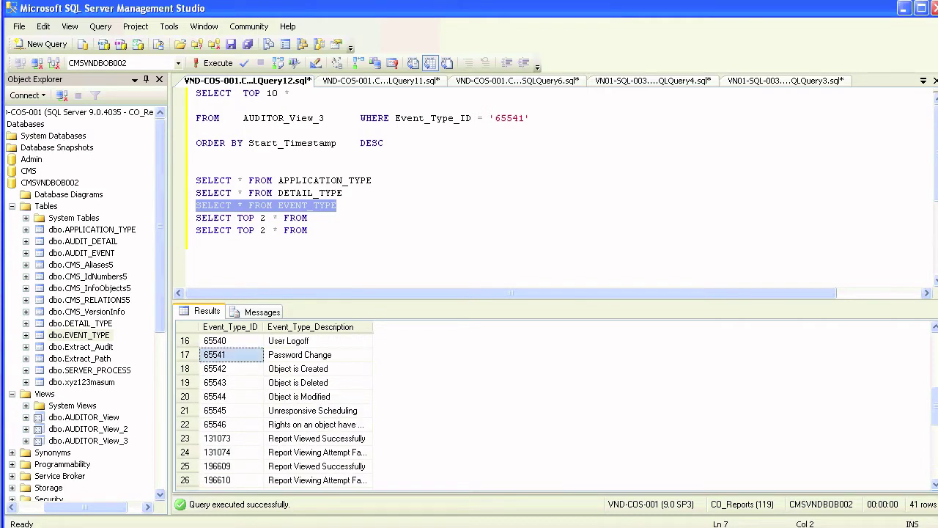
{"action": "right_click", "coordinate": [235, 354]}
{"action": "left_click", "coordinate": [268, 365]}
Set the Event_Type_ID filter of the AUDITOR_View_3 query to '65541' and run the query with its ORDER BY clause.
{"action": "double_click", "coordinate": [508, 118]}
{"action": "type", "text": "65541"}
{"action": "left_click_drag", "start_coordinate": [383, 143], "coordinate": [196, 91]}
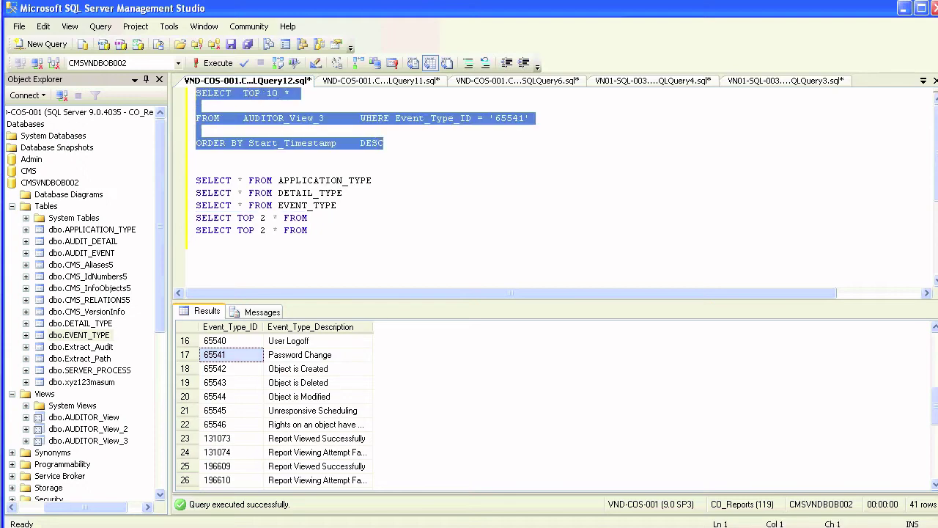
{"action": "key", "text": "F5"}
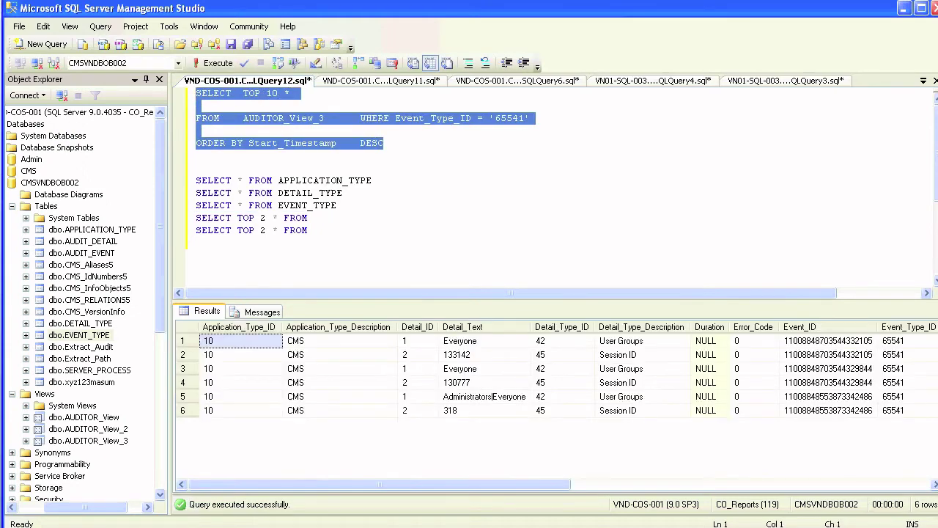
Examine the detail texts, application types and detail types of the password change rows.
{"action": "left_click_drag", "start_coordinate": [483, 354], "coordinate": [484, 396]}
{"action": "left_click", "coordinate": [484, 396]}
{"action": "left_click_drag", "start_coordinate": [339, 353], "coordinate": [339, 382]}
{"action": "left_click", "coordinate": [339, 382]}
{"action": "left_click_drag", "start_coordinate": [359, 485], "coordinate": [429, 484]}
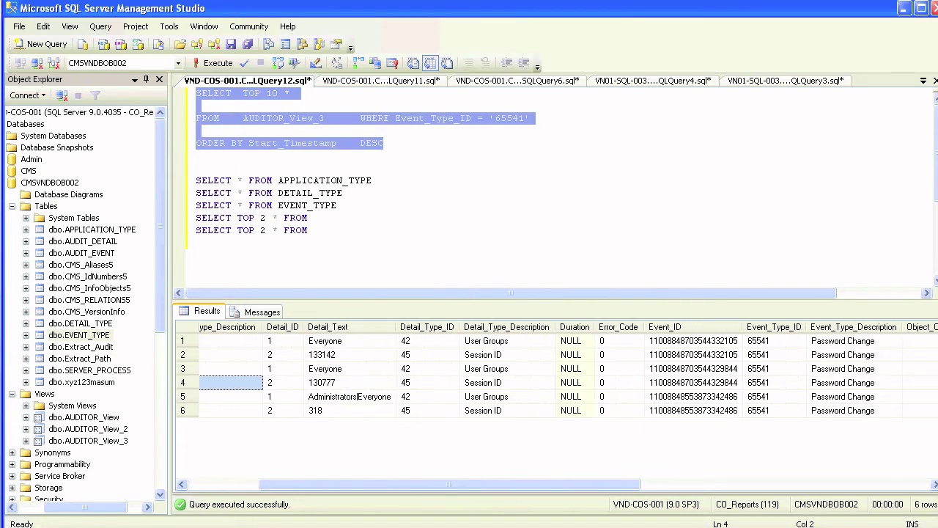
{"action": "left_click", "coordinate": [506, 340]}
{"action": "left_click", "coordinate": [507, 355]}
{"action": "left_click_drag", "start_coordinate": [465, 484], "coordinate": [621, 484]}
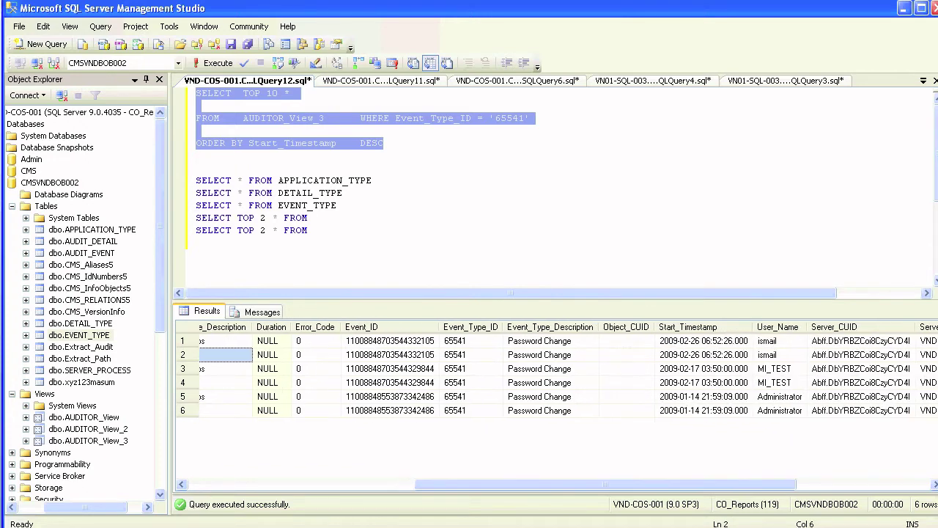
Adjust the User_Name column width and compare the user names and start timestamps of the password change rows.
{"action": "left_click_drag", "start_coordinate": [807, 326], "coordinate": [803, 327]}
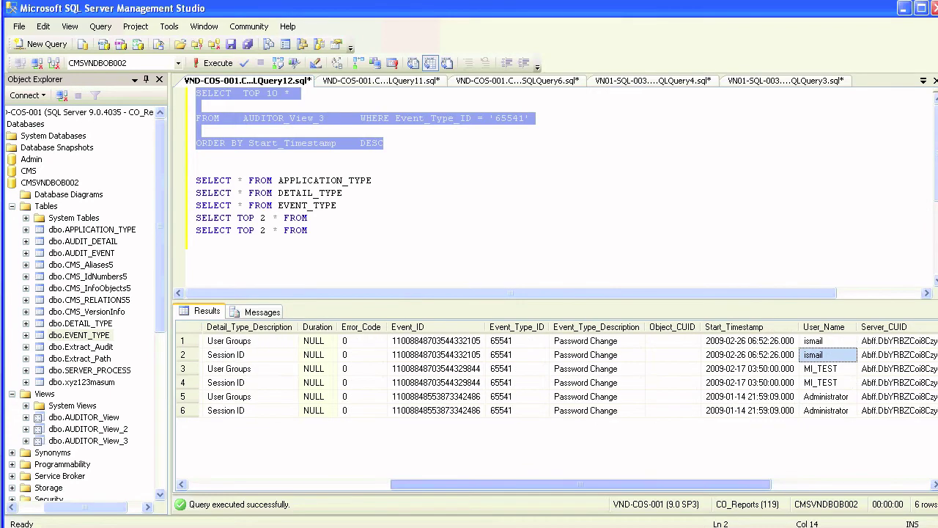
{"action": "left_click_drag", "start_coordinate": [582, 484], "coordinate": [560, 484]}
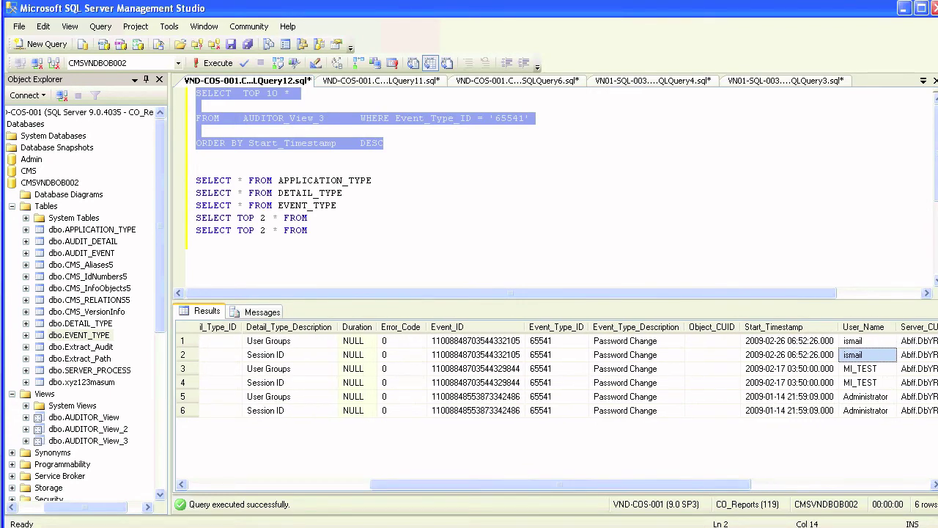
{"action": "left_click_drag", "start_coordinate": [867, 369], "coordinate": [867, 382]}
{"action": "key", "text": "shift+Left"}
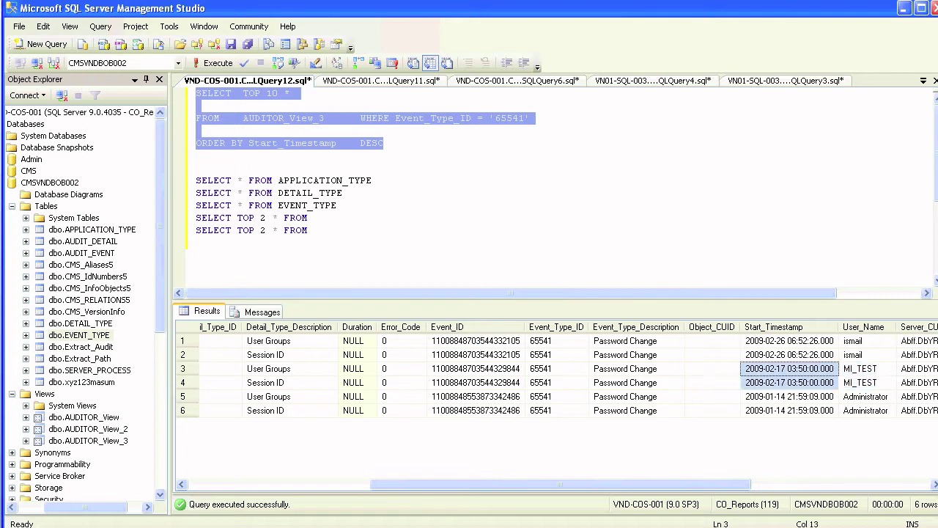
{"action": "left_click", "coordinate": [867, 368]}
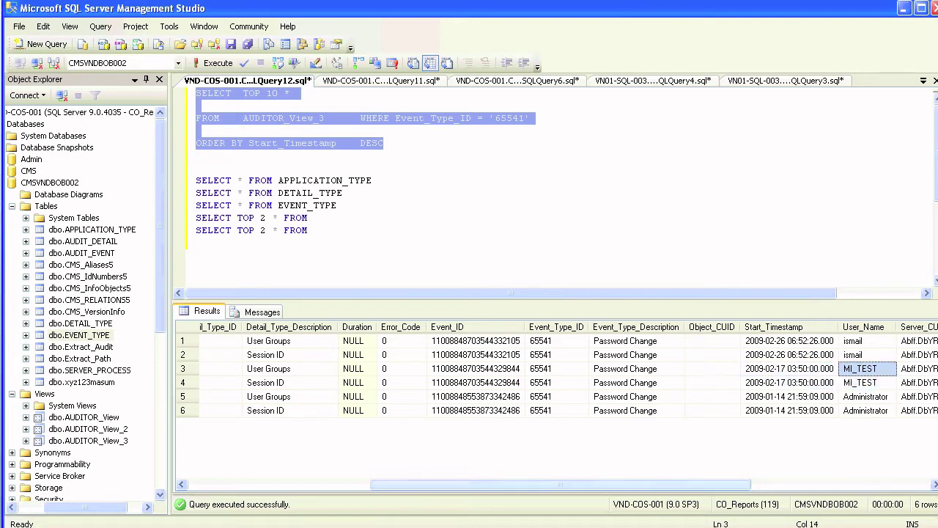
{"action": "left_click_drag", "start_coordinate": [560, 485], "coordinate": [385, 484]}
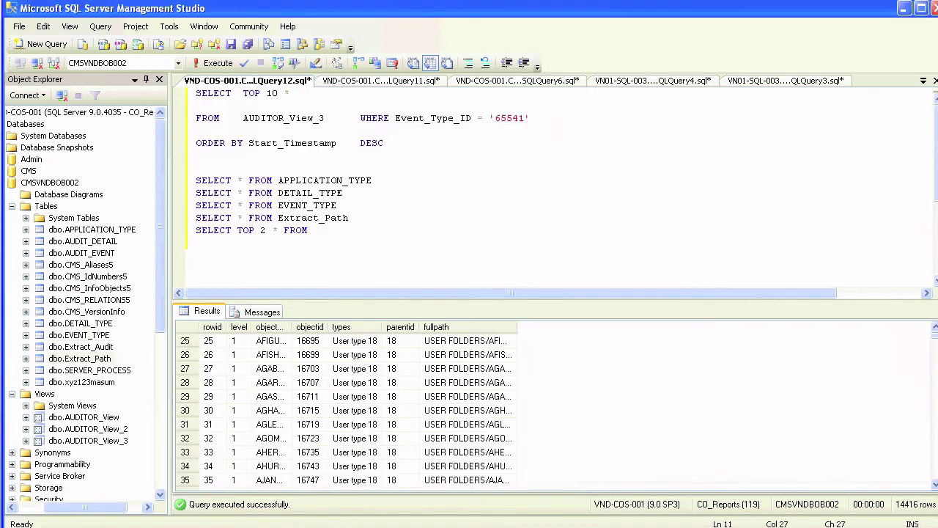
Select the Extract_Path query and inspect the object names and full paths in its results.
{"action": "left_click_drag", "start_coordinate": [349, 218], "coordinate": [196, 218]}
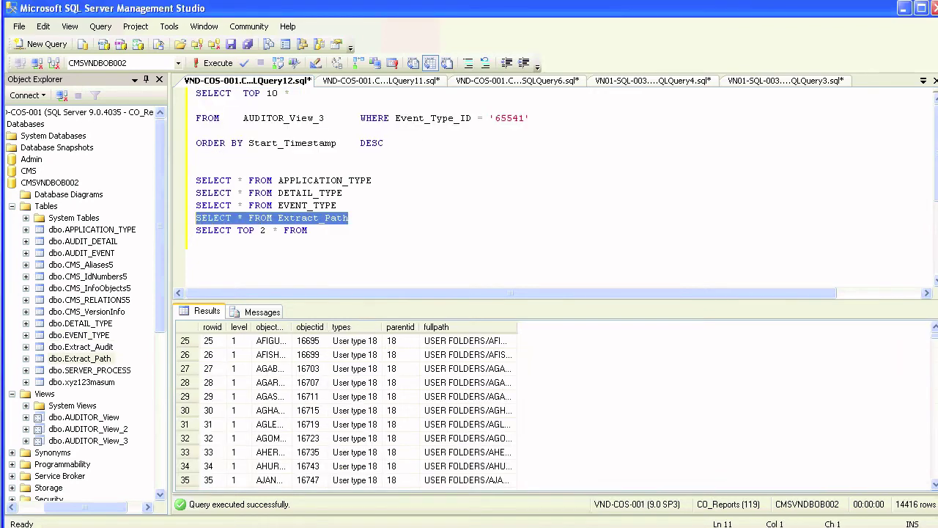
{"action": "left_click", "coordinate": [271, 340]}
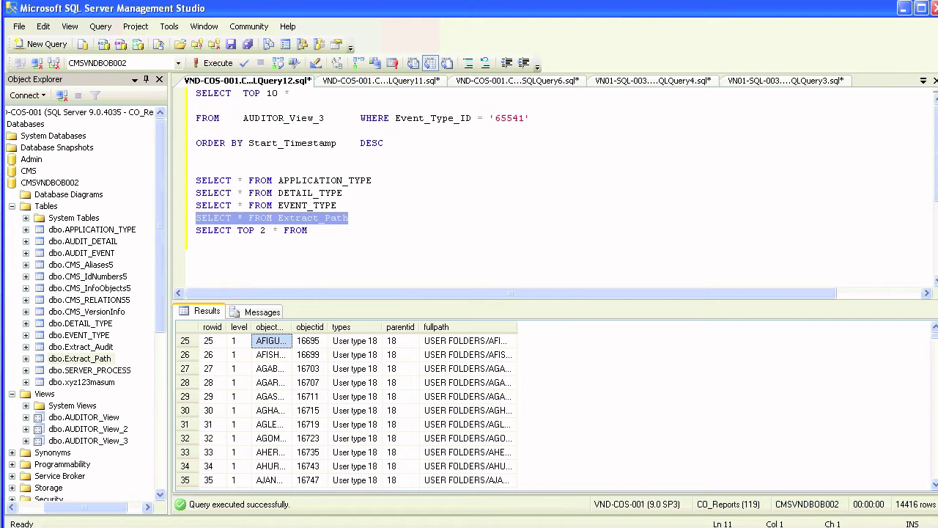
{"action": "left_click", "coordinate": [467, 354]}
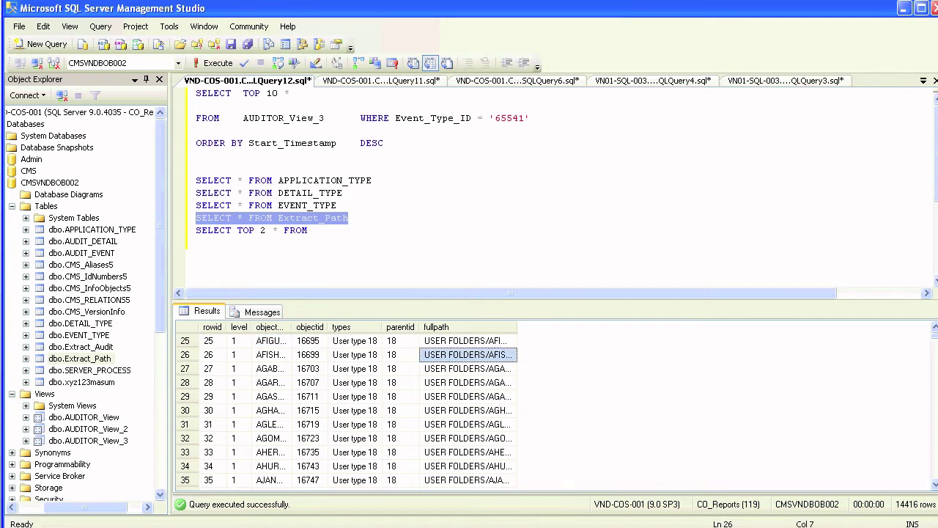
Copy the name of the CMS_InfoObjects5 table from the database's table list.
{"action": "left_click", "coordinate": [87, 276]}
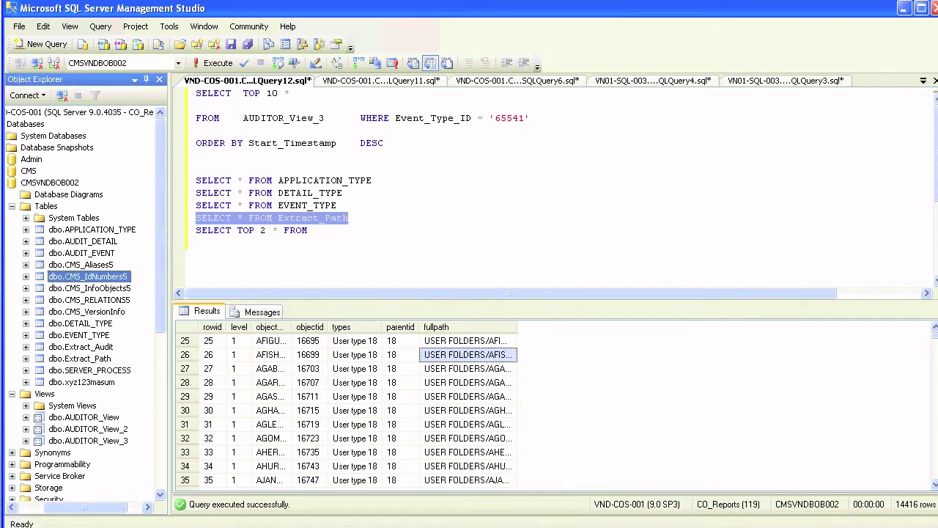
{"action": "left_click", "coordinate": [90, 288]}
{"action": "left_click", "coordinate": [89, 288]}
{"action": "key", "text": "ctrl+c"}
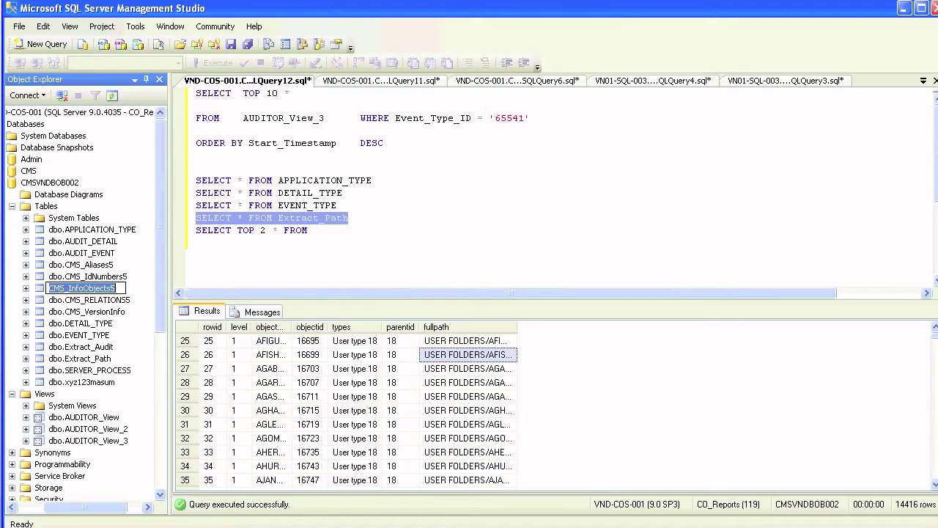
Comment out the APPLICATION_TYPE, DETAIL_TYPE, EVENT_TYPE and Extract_Path queries by enclosing them between /* and */ lines.
{"action": "left_click", "coordinate": [349, 218]}
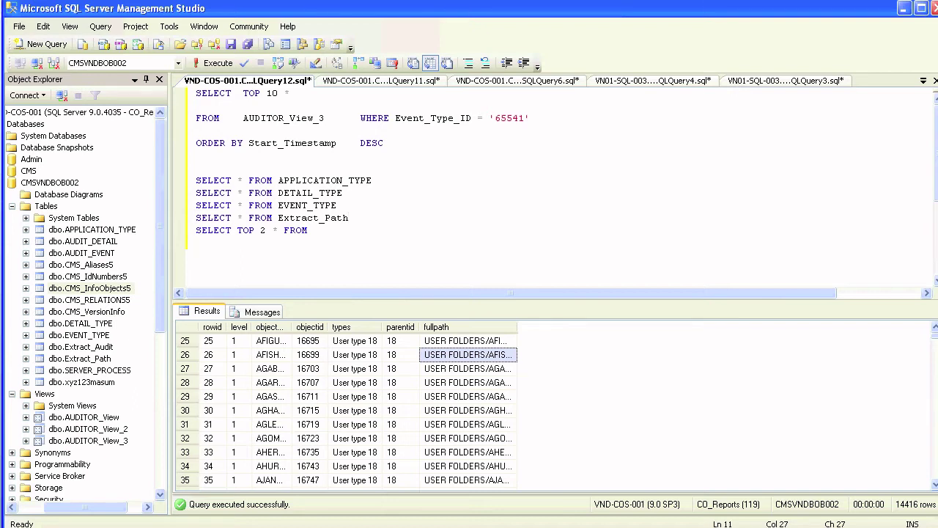
{"action": "key", "text": "Up"}
{"action": "key", "text": "End"}
{"action": "key", "text": "Return"}
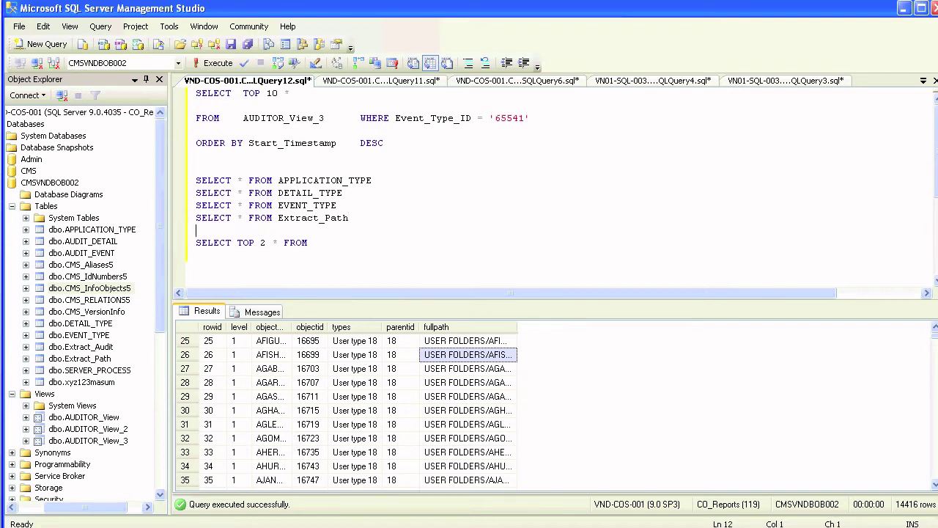
{"action": "key", "text": "shift+Up"}
{"action": "key", "text": "shift+Up"}
{"action": "key", "text": "shift+Up"}
{"action": "key", "text": "shift+Up"}
{"action": "key", "text": "Up"}
{"action": "type", "text": "/*"}
{"action": "key", "text": "Down"}
{"action": "key", "text": "Down"}
{"action": "key", "text": "Down"}
{"action": "key", "text": "Down"}
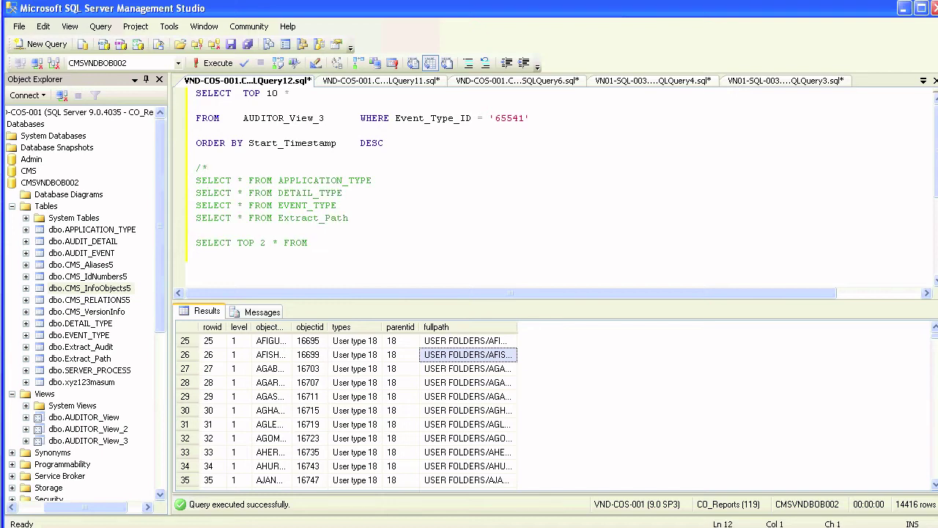
{"action": "type", "text": "*/"}
{"action": "key", "text": "Down"}
Complete the remaining SELECT TOP 2 query with the table name CMS_InfoObjects5 and run only that query.
{"action": "scroll", "coordinate": [550, 183], "scroll_direction": "down", "scroll_amount": 2}
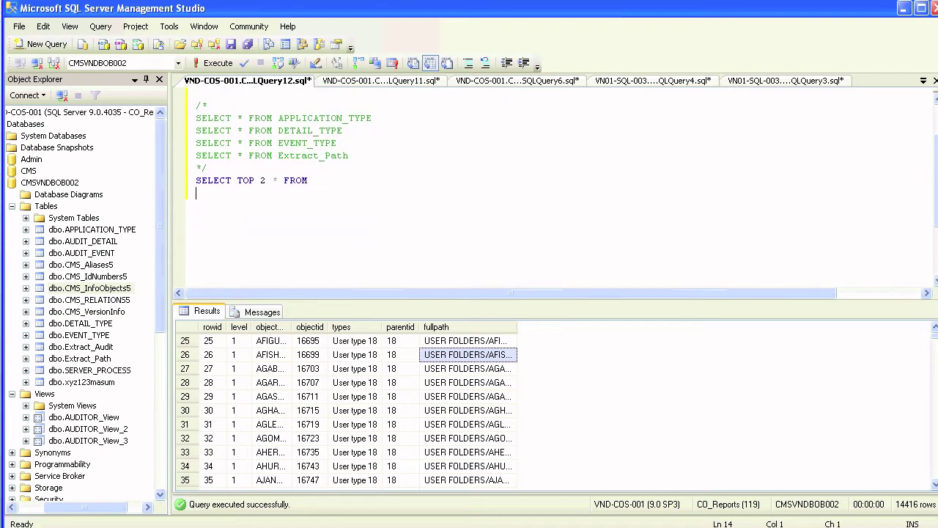
{"action": "scroll", "coordinate": [549, 183], "scroll_direction": "up", "scroll_amount": 2}
{"action": "left_click", "coordinate": [313, 242]}
{"action": "key", "text": "ctrl+v"}
{"action": "key", "text": "shift+Home"}
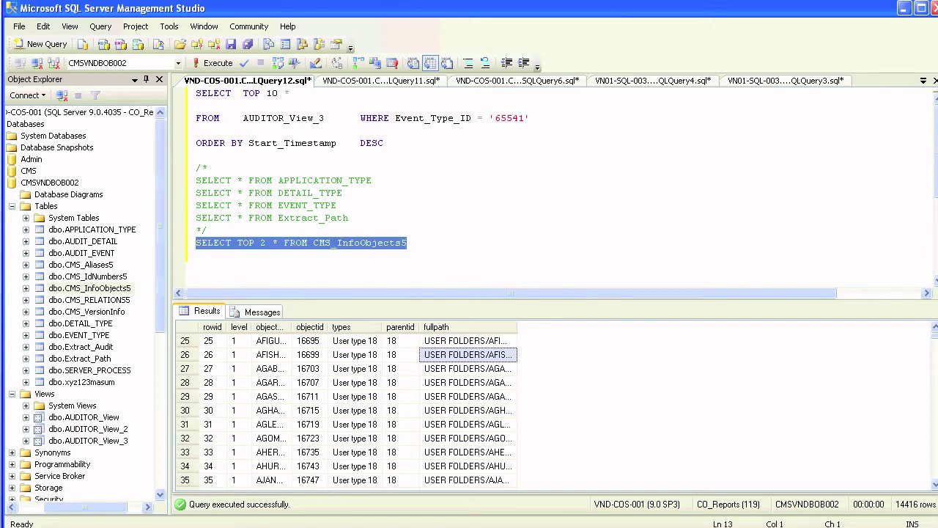
{"action": "key", "text": "End"}
{"action": "left_click", "coordinate": [89, 288]}
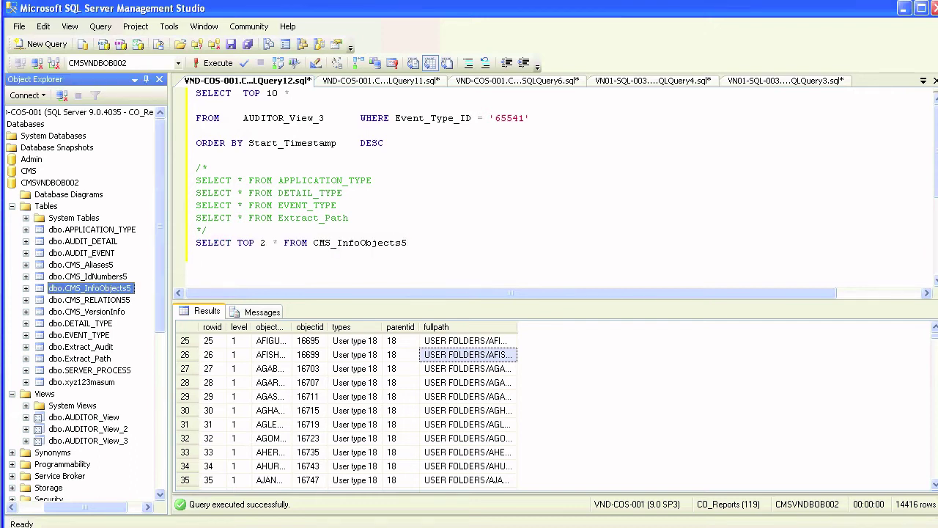
{"action": "left_click", "coordinate": [236, 242]}
{"action": "left_click_drag", "start_coordinate": [406, 243], "coordinate": [195, 243]}
{"action": "key", "text": "F5"}
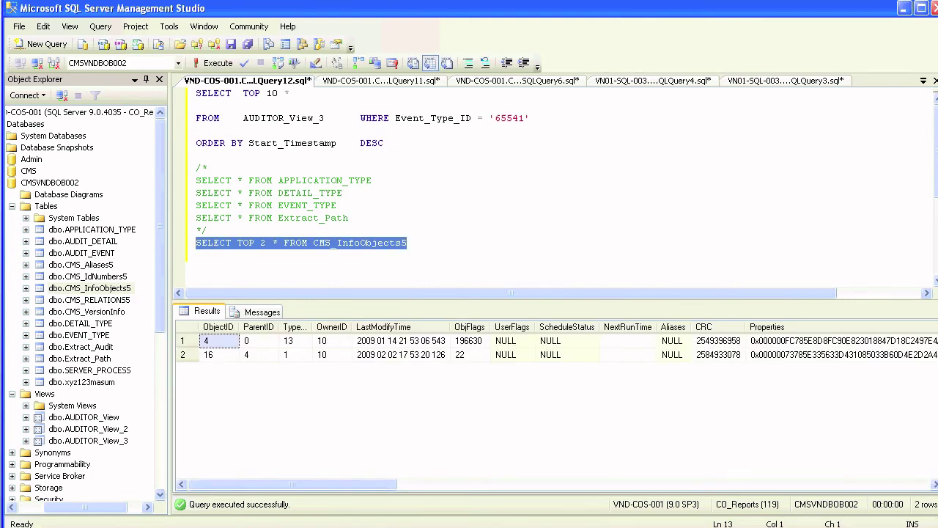
Widen the TypeID column and examine the CMS_InfoObjects5 columns from ObjectID through SI_RUID.
{"action": "left_click_drag", "start_coordinate": [311, 327], "coordinate": [317, 327]}
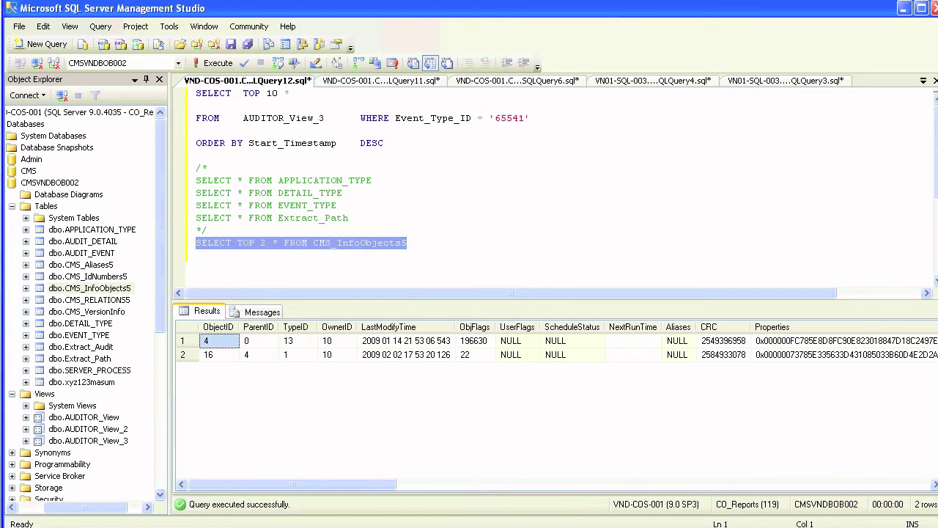
{"action": "key", "text": "Right"}
{"action": "key", "text": "Right"}
{"action": "key", "text": "Right"}
{"action": "key", "text": "Right"}
{"action": "key", "text": "Right"}
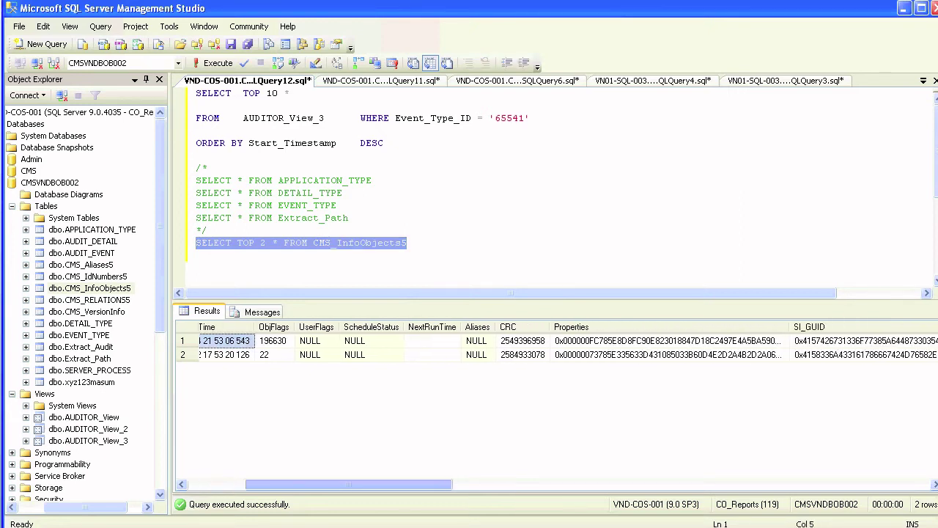
{"action": "key", "text": "Right"}
{"action": "key", "text": "Right"}
{"action": "key", "text": "Right"}
{"action": "key", "text": "Right"}
{"action": "key", "text": "Right"}
{"action": "key", "text": "Right"}
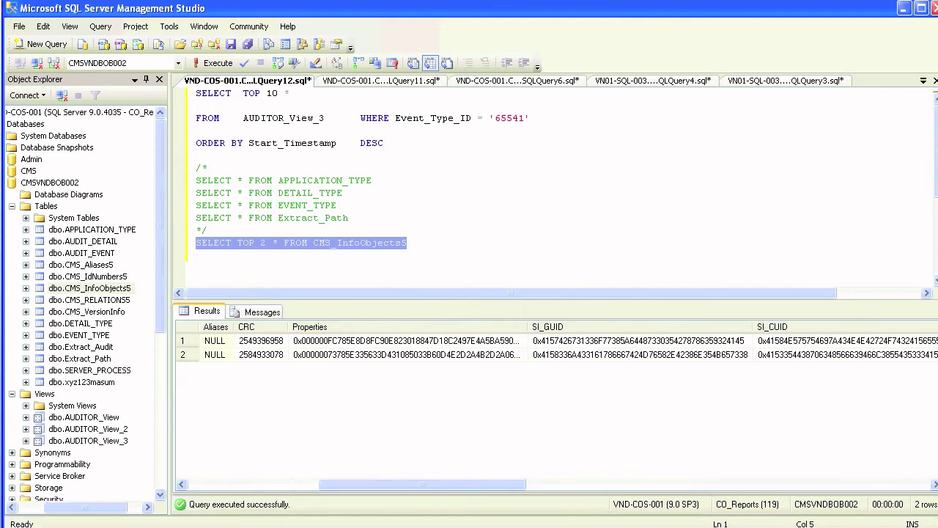
{"action": "key", "text": "Right"}
{"action": "key", "text": "Right"}
{"action": "key", "text": "Right"}
{"action": "key", "text": "Right"}
{"action": "key", "text": "Right"}
{"action": "key", "text": "Right"}
{"action": "key", "text": "Right"}
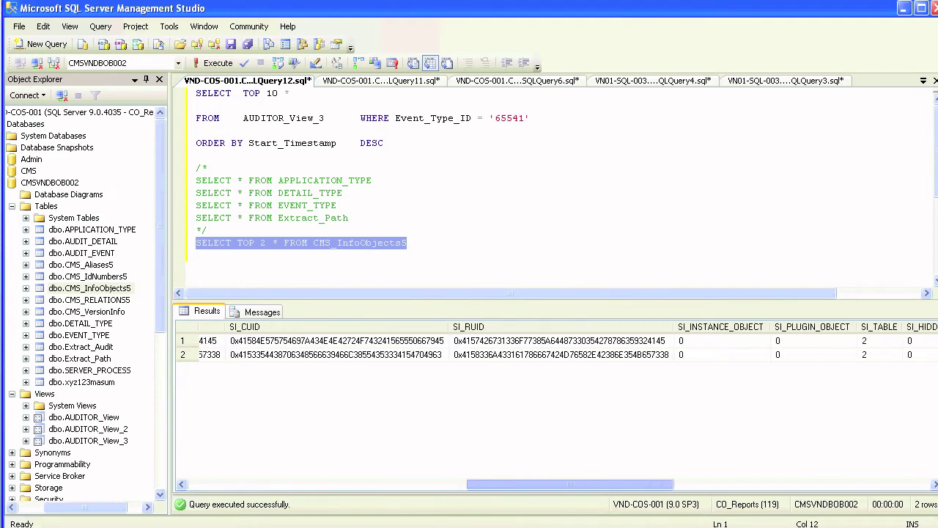
Examine the remaining CMS_InfoObjects5 columns up to ObjName and widen the ObjName column to inspect its encoded values.
{"action": "key", "text": "Right"}
{"action": "key", "text": "Right"}
{"action": "key", "text": "Right"}
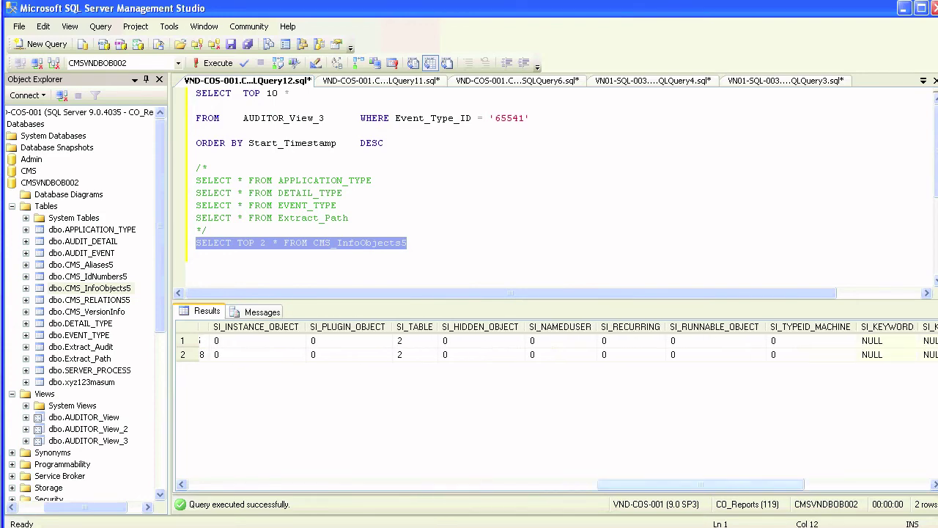
{"action": "key", "text": "Right"}
{"action": "key", "text": "Right"}
{"action": "key", "text": "Right"}
{"action": "key", "text": "Right"}
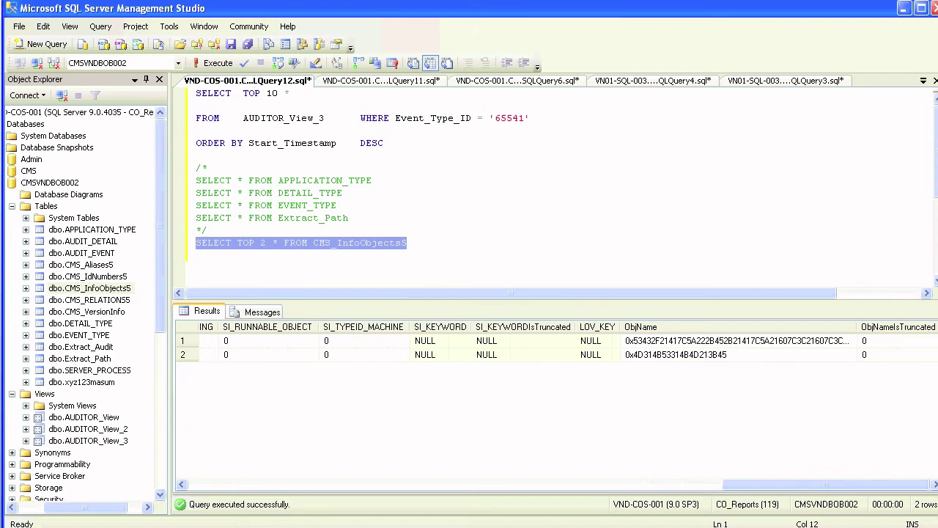
{"action": "left_click", "coordinate": [738, 326]}
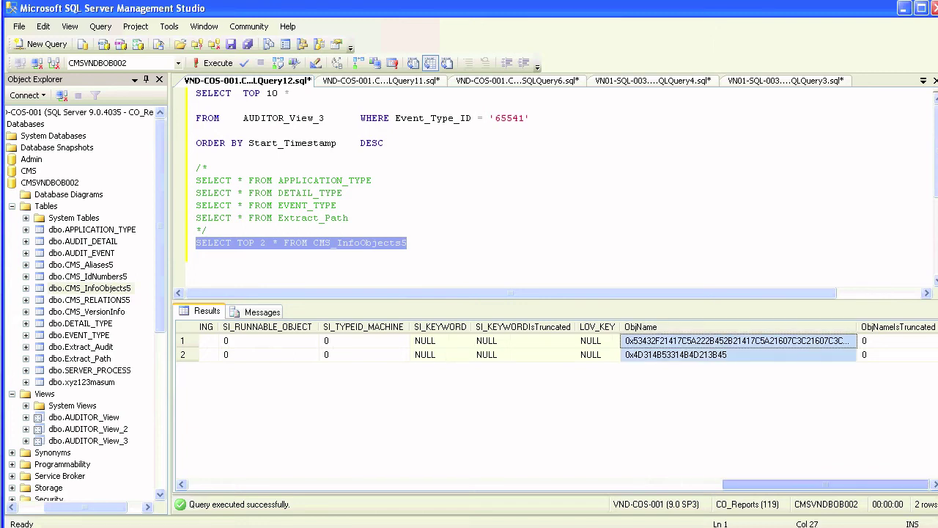
{"action": "left_click_drag", "start_coordinate": [857, 326], "coordinate": [905, 326]}
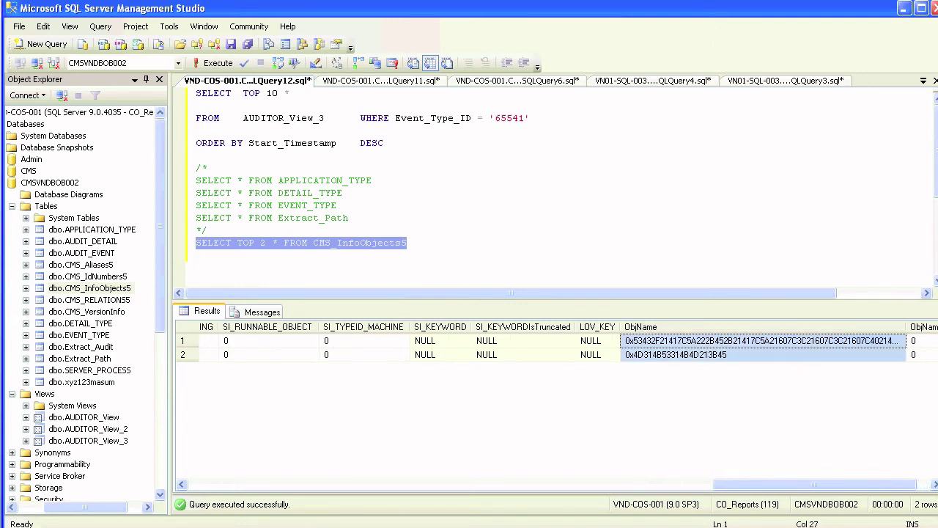
Change the CMS_InfoObjects5 query to SELECT TOP 100 and run only that query.
{"action": "left_click", "coordinate": [260, 243]}
{"action": "key", "text": "Delete"}
{"action": "type", "text": "100"}
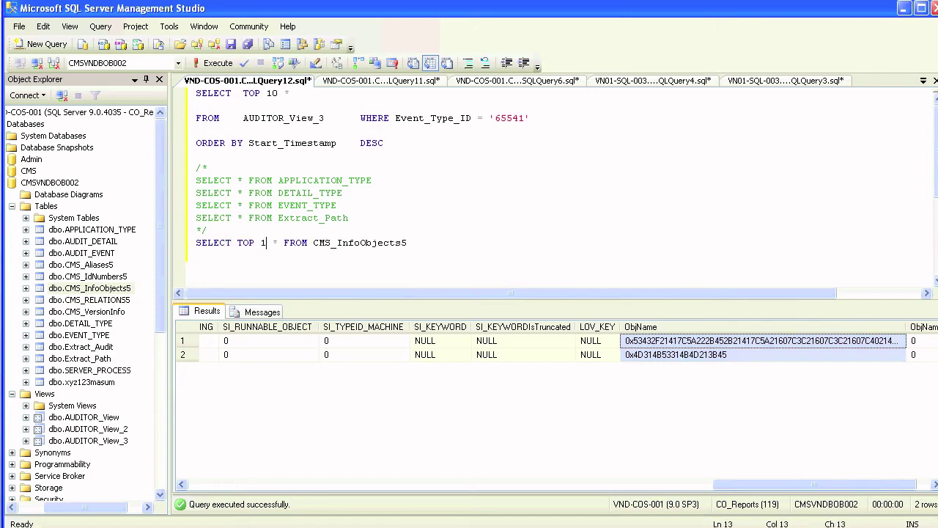
{"action": "key", "text": "shift+Home"}
{"action": "key", "text": "F5"}
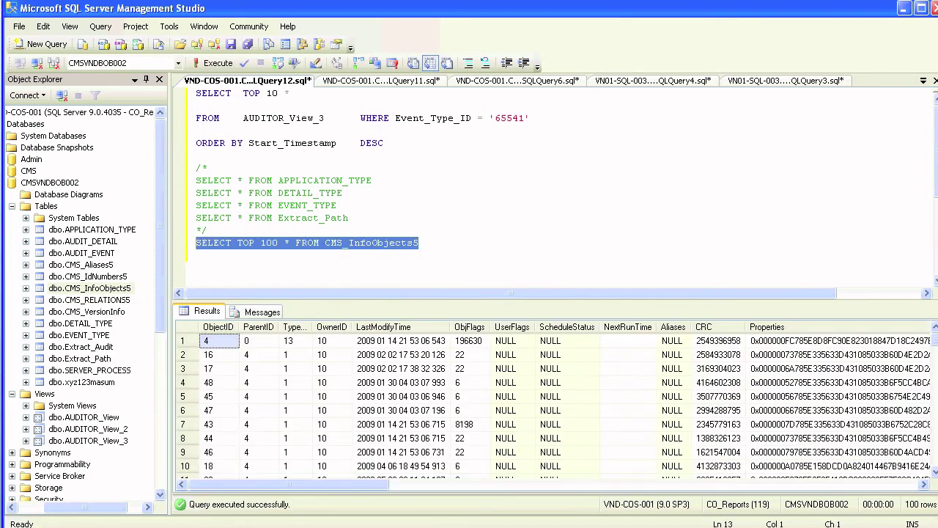
Examine the encoded ObjName values in the further CMS_InfoObjects5 rows and select the whole ObjName column.
{"action": "left_click_drag", "start_coordinate": [654, 484], "coordinate": [817, 484]}
{"action": "scroll", "coordinate": [553, 403], "scroll_direction": "down", "scroll_amount": 9}
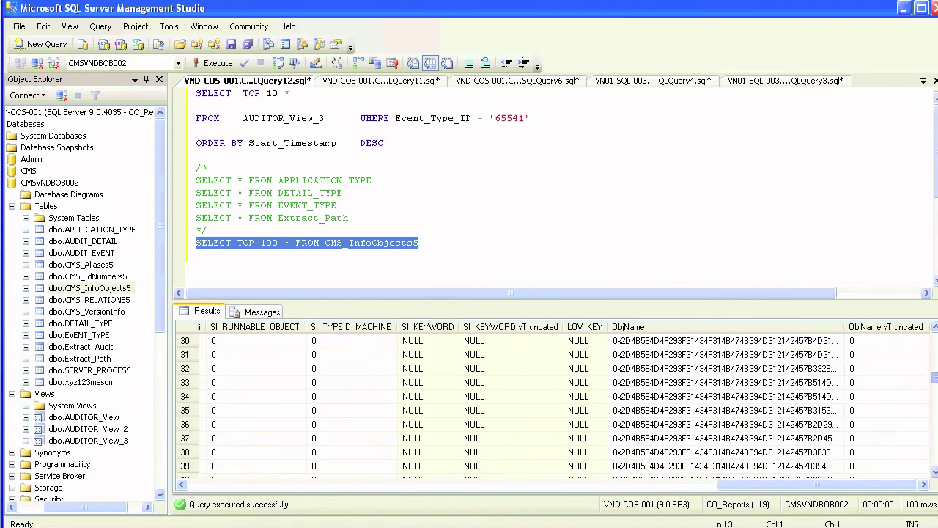
{"action": "left_click", "coordinate": [628, 326]}
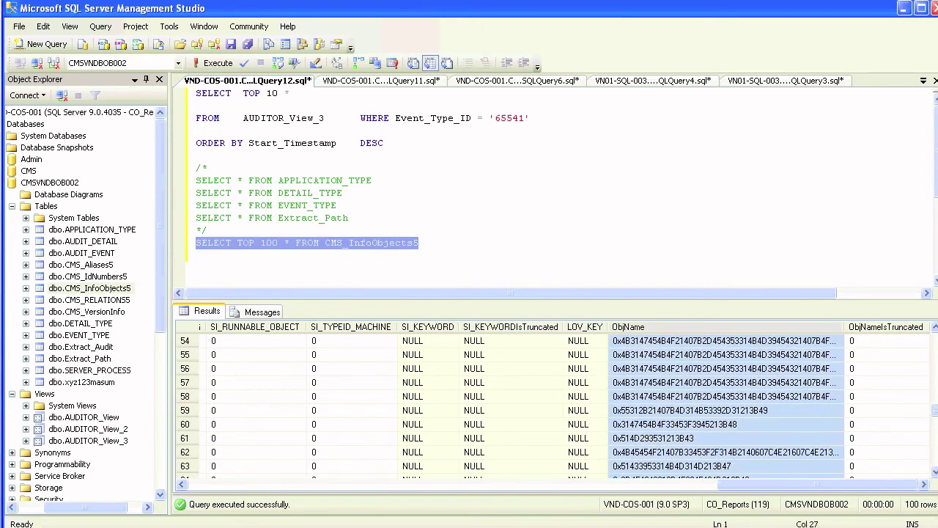
Review the CMS_InfoObjects5 columns from ObjectID through SI_INSTANCE_OBJECT, including Properties, SI_GUID, SI_CUID and SI_RUID, around rows 54 to 63.
{"action": "left_click_drag", "start_coordinate": [816, 484], "coordinate": [300, 483]}
{"action": "scroll", "coordinate": [553, 403], "scroll_direction": "right", "scroll_amount": 10}
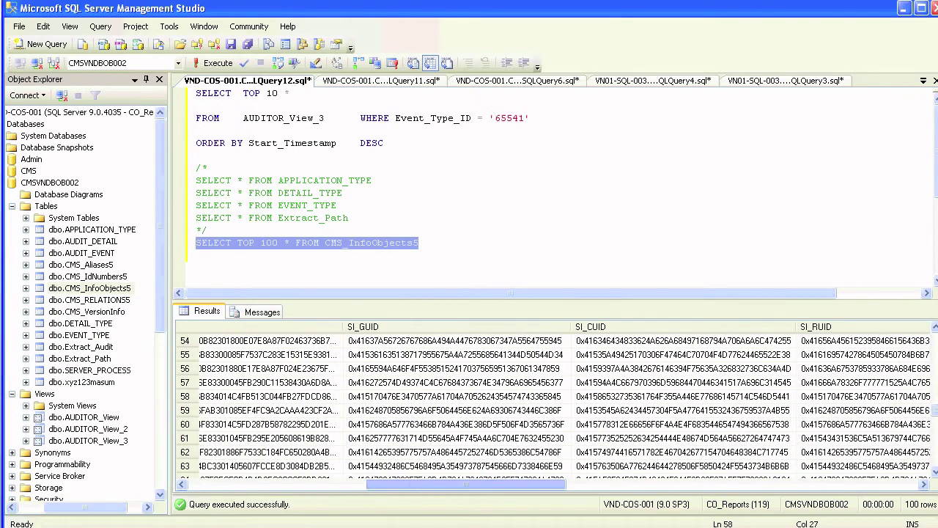
{"action": "scroll", "coordinate": [553, 403], "scroll_direction": "left", "scroll_amount": 8}
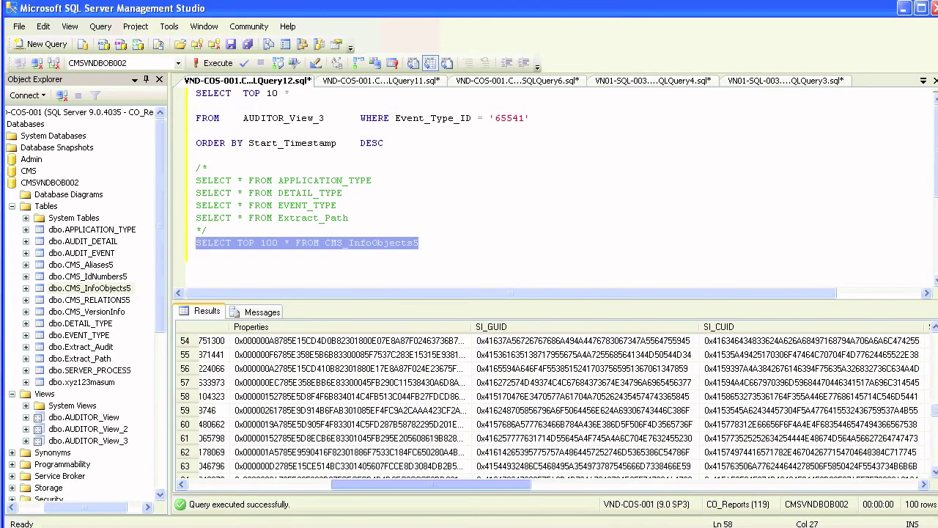
{"action": "scroll", "coordinate": [553, 403], "scroll_direction": "left", "scroll_amount": 6}
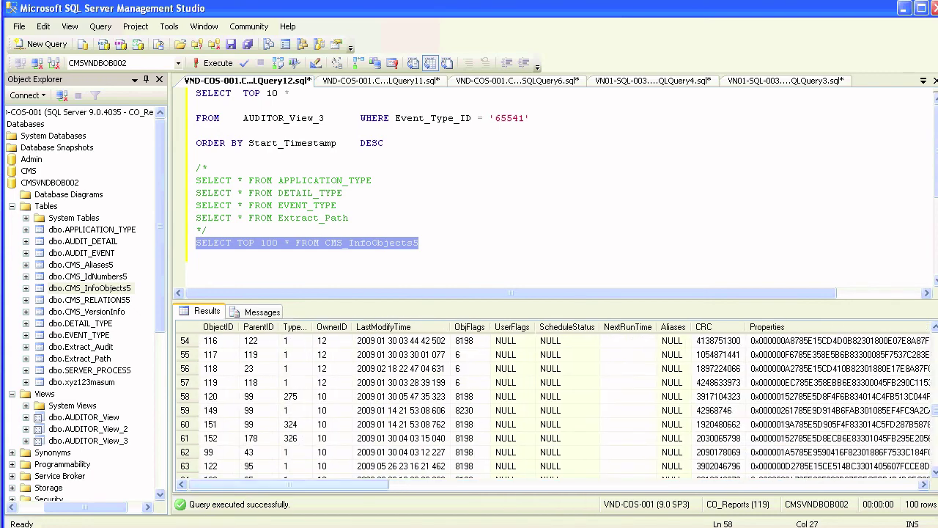
{"action": "scroll", "coordinate": [553, 403], "scroll_direction": "right", "scroll_amount": 10}
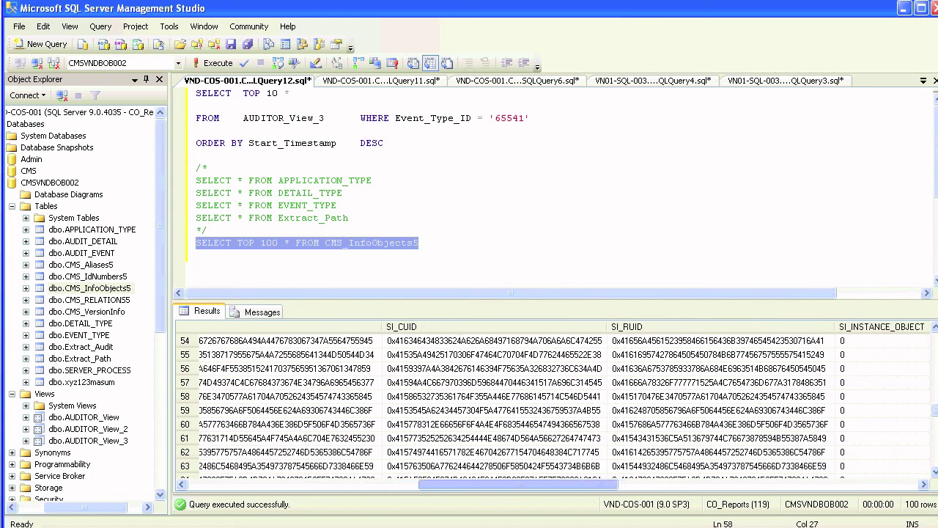